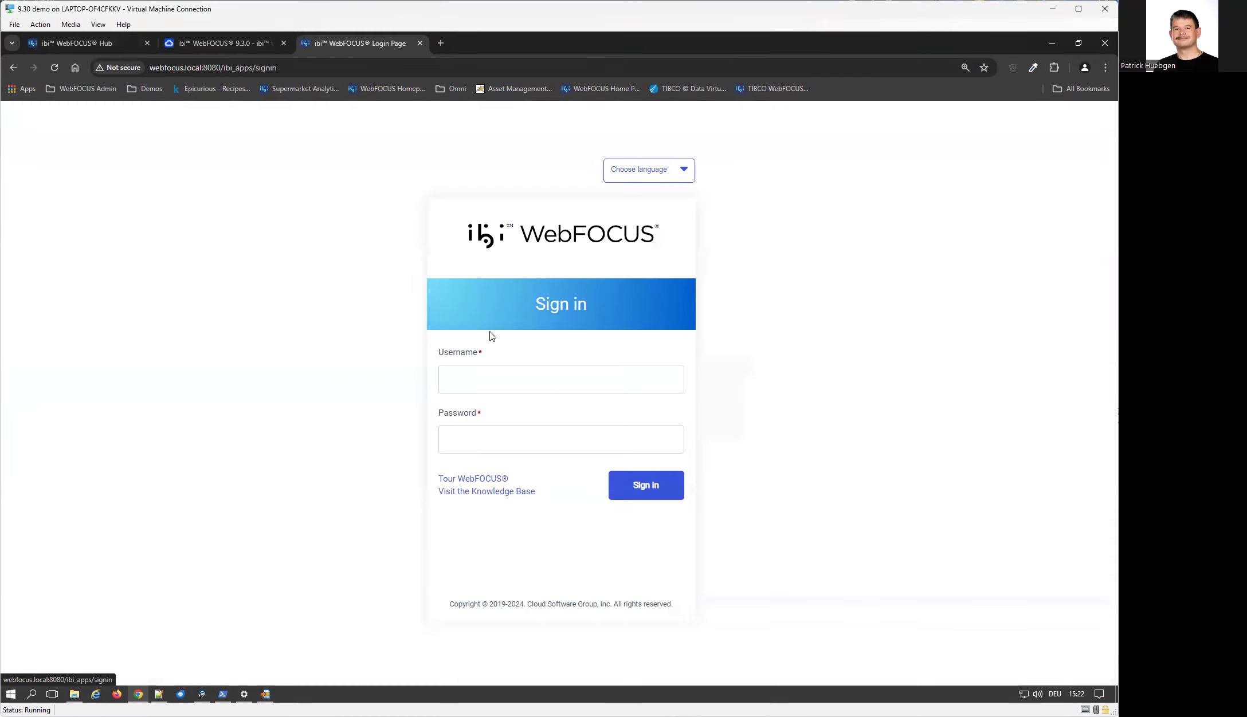
Sign in to WebFOCUS with the admin username and the account password
{"action": "left_click", "coordinate": [505, 380]}
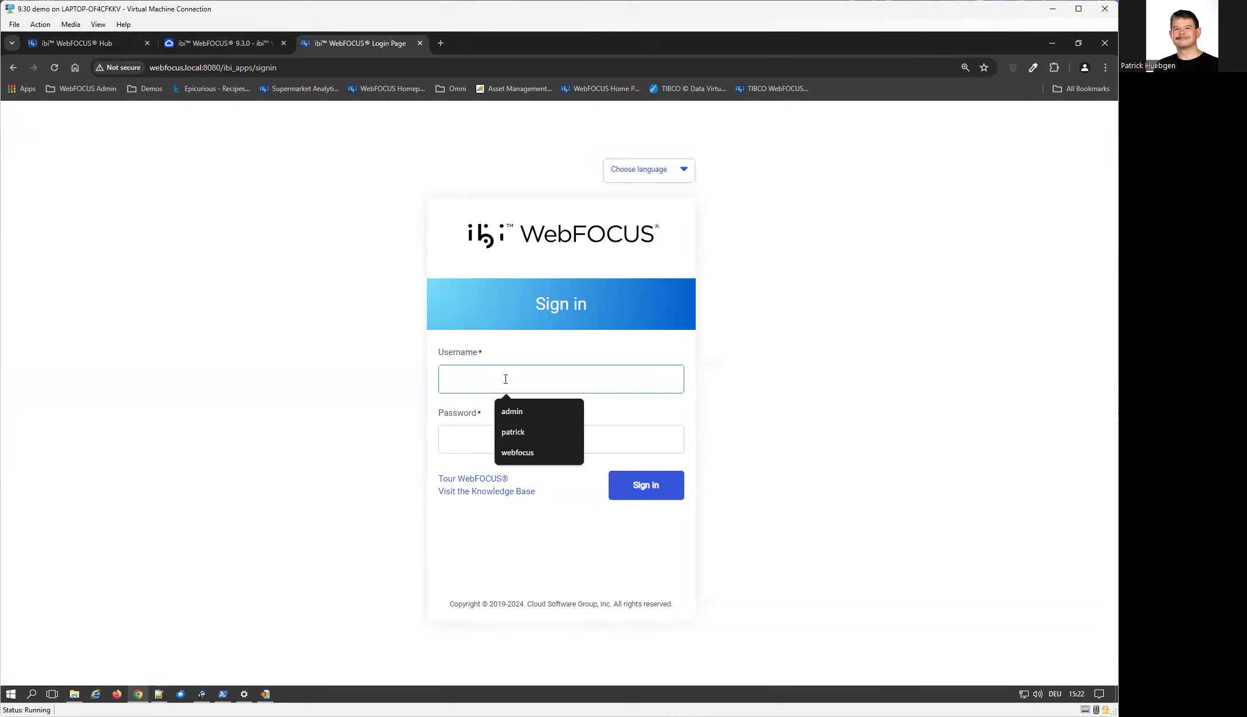
{"action": "type", "text": "admin"}
{"action": "key", "text": "Tab"}
{"action": "type", "text": "adm"}
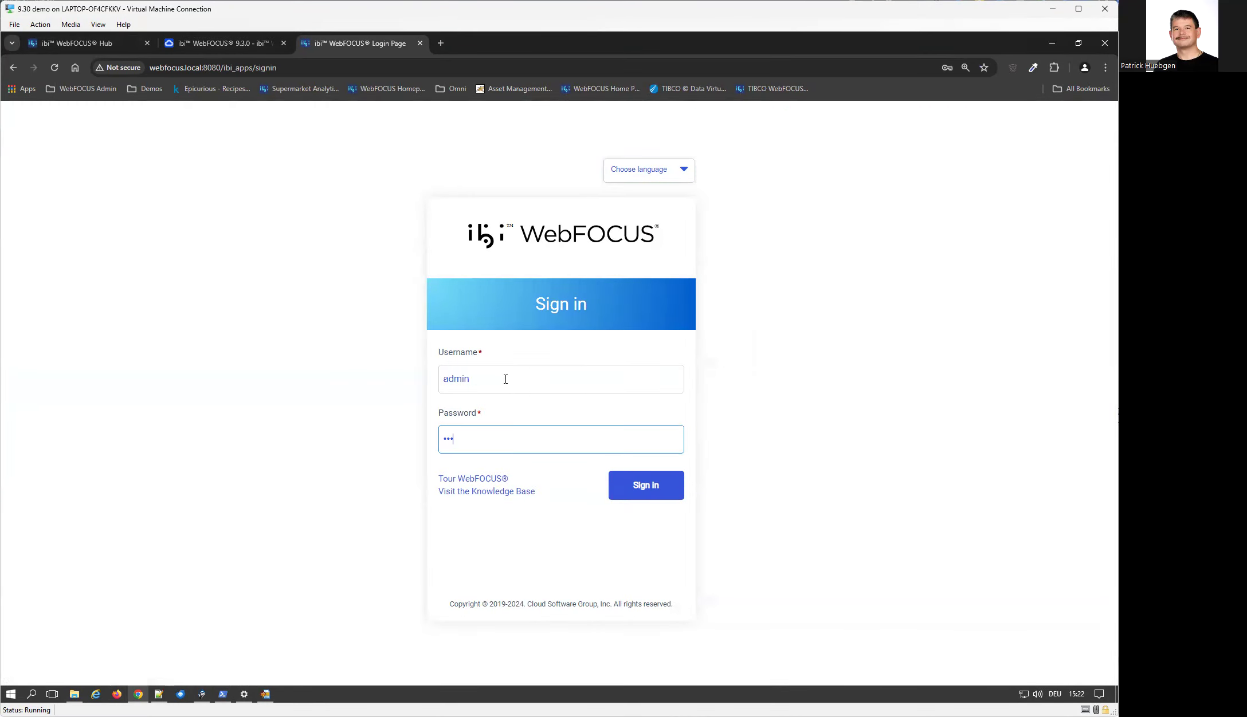
{"action": "type", "text": "in"}
{"action": "key", "text": "Return"}
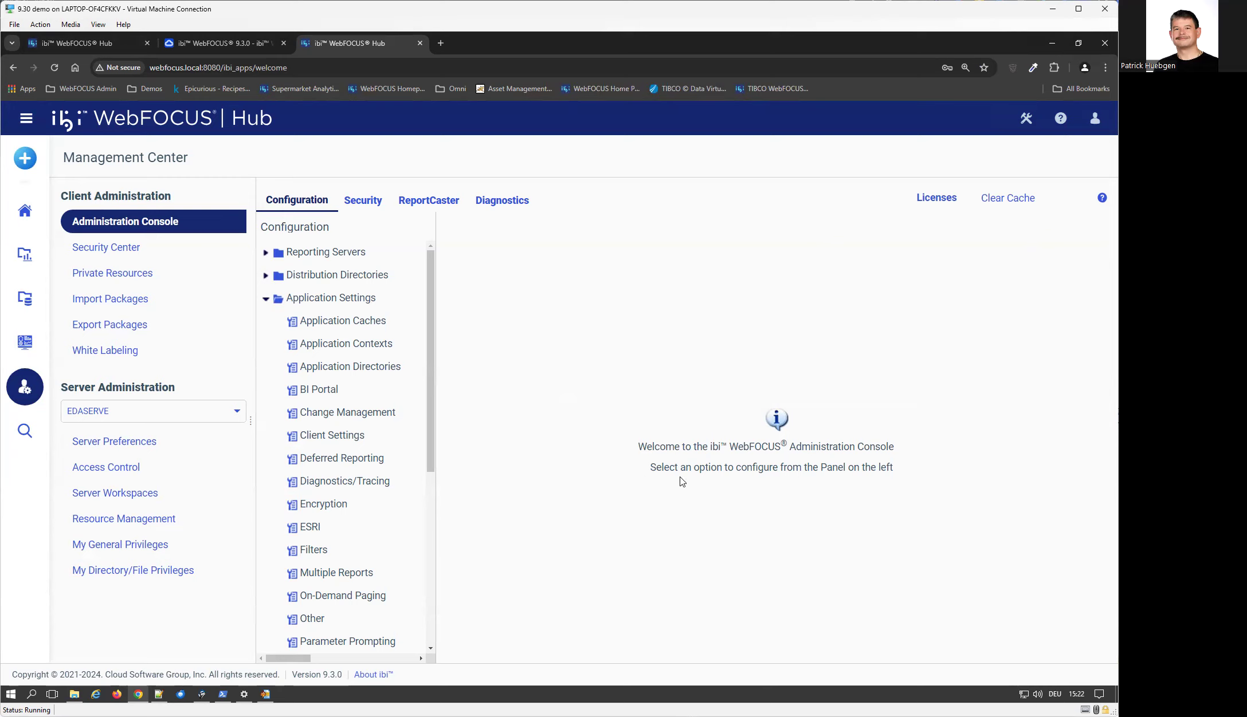
Inspect the Help, Help Proxy Context and Help Proxy Host and Port fields in the Application Contexts settings
{"action": "left_click", "coordinate": [96, 45]}
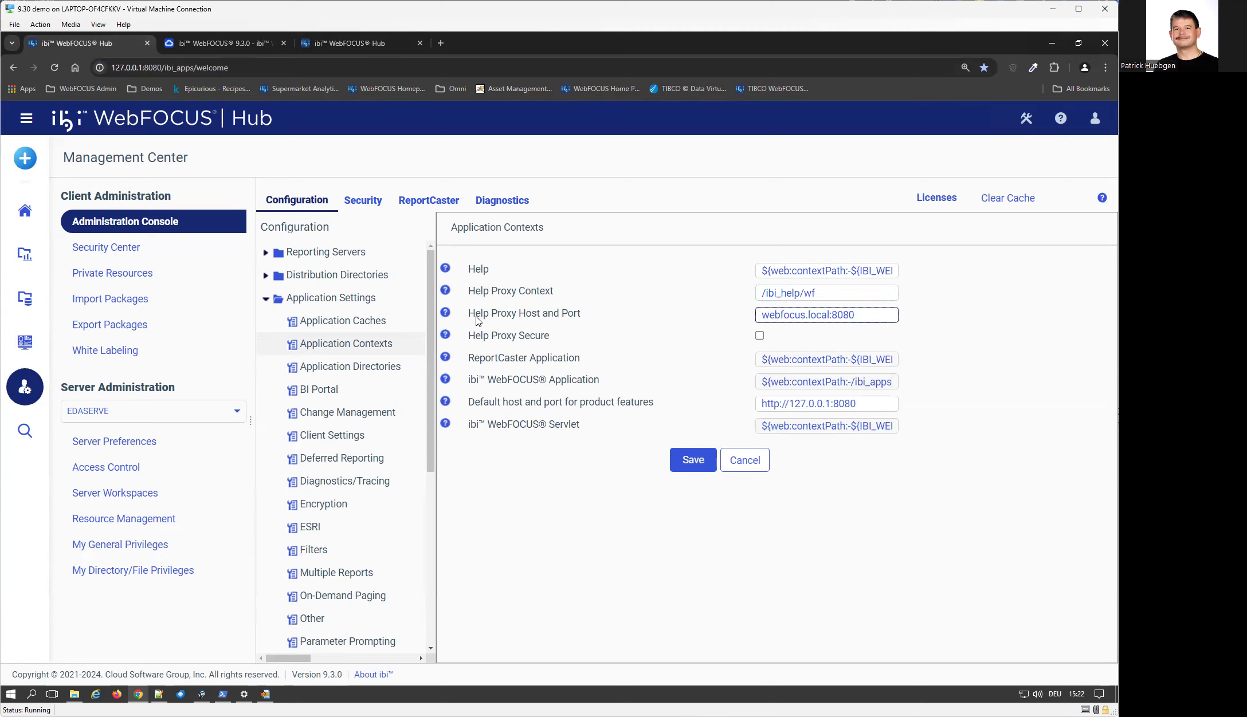
{"action": "mouse_move", "coordinate": [545, 324]}
{"action": "left_click_drag", "start_coordinate": [863, 317], "coordinate": [739, 314]}
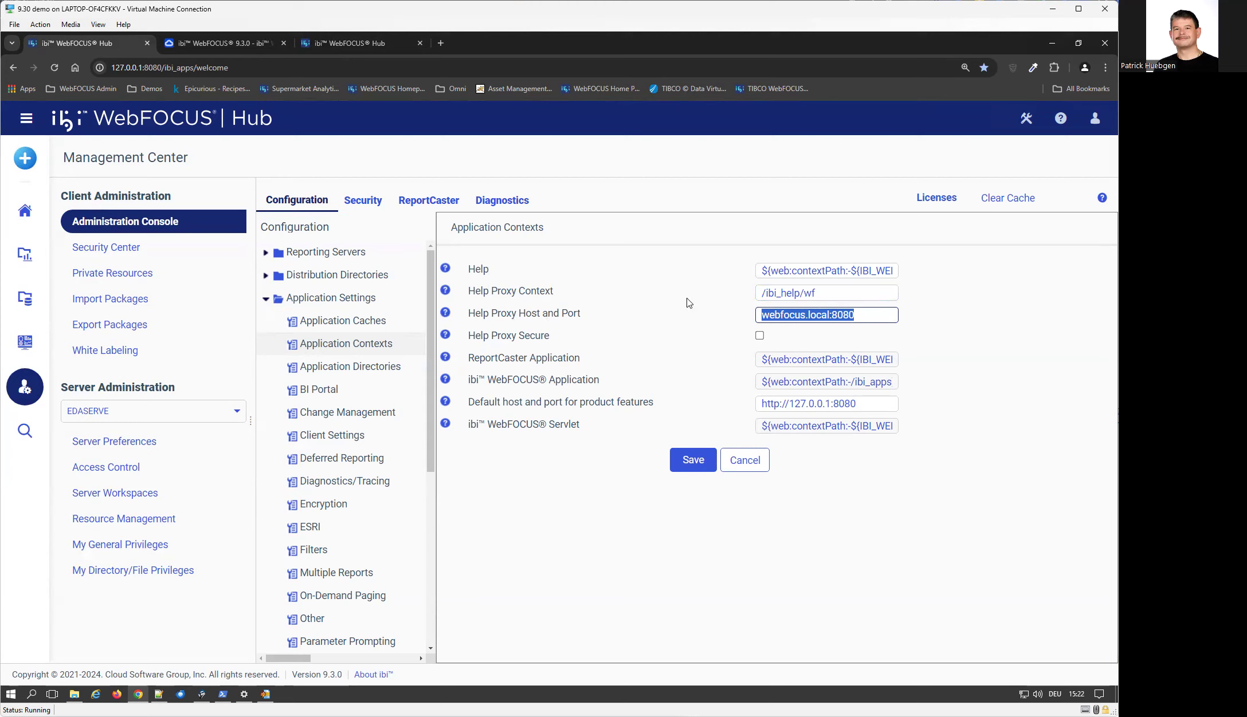
{"action": "triple_click", "coordinate": [797, 275]}
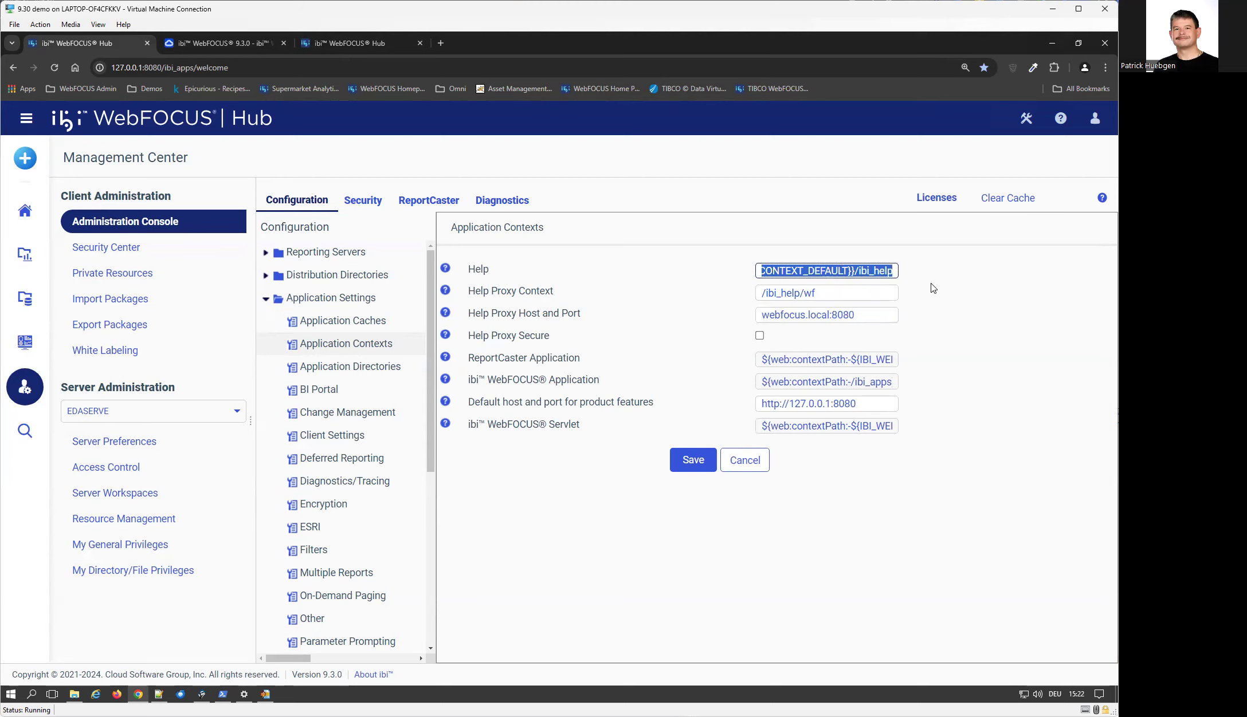
{"action": "left_click", "coordinate": [881, 273]}
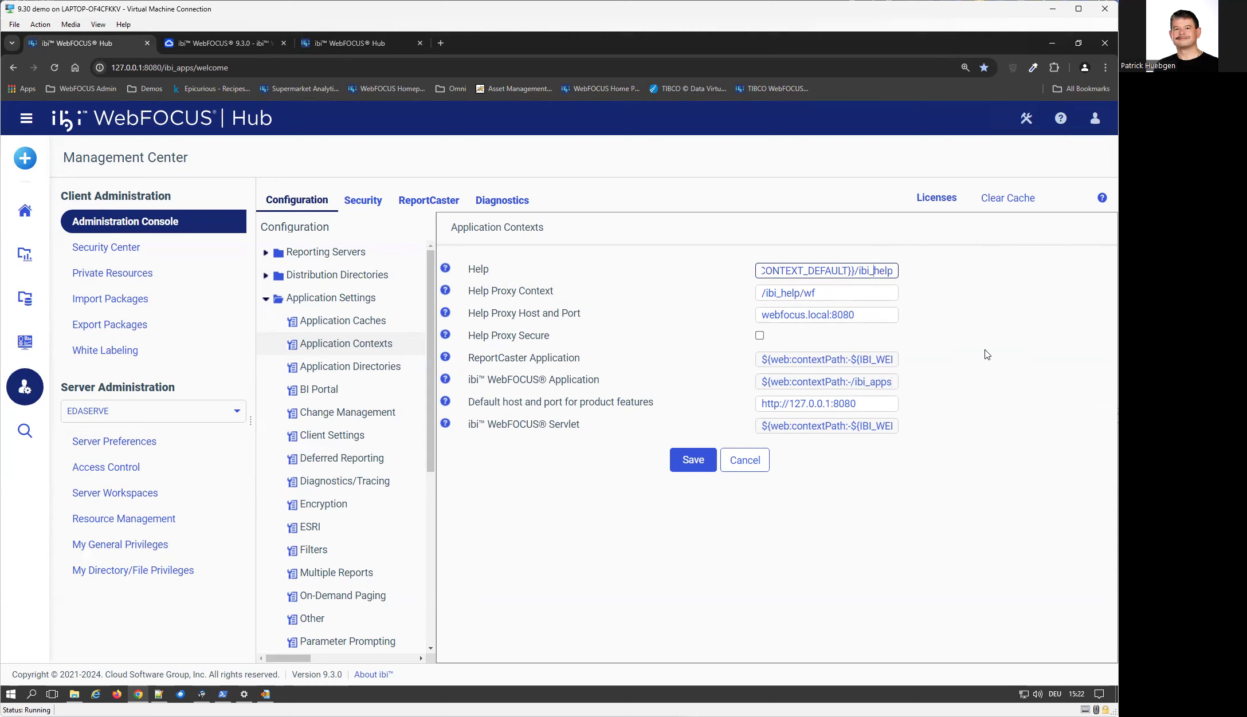
{"action": "triple_click", "coordinate": [855, 272]}
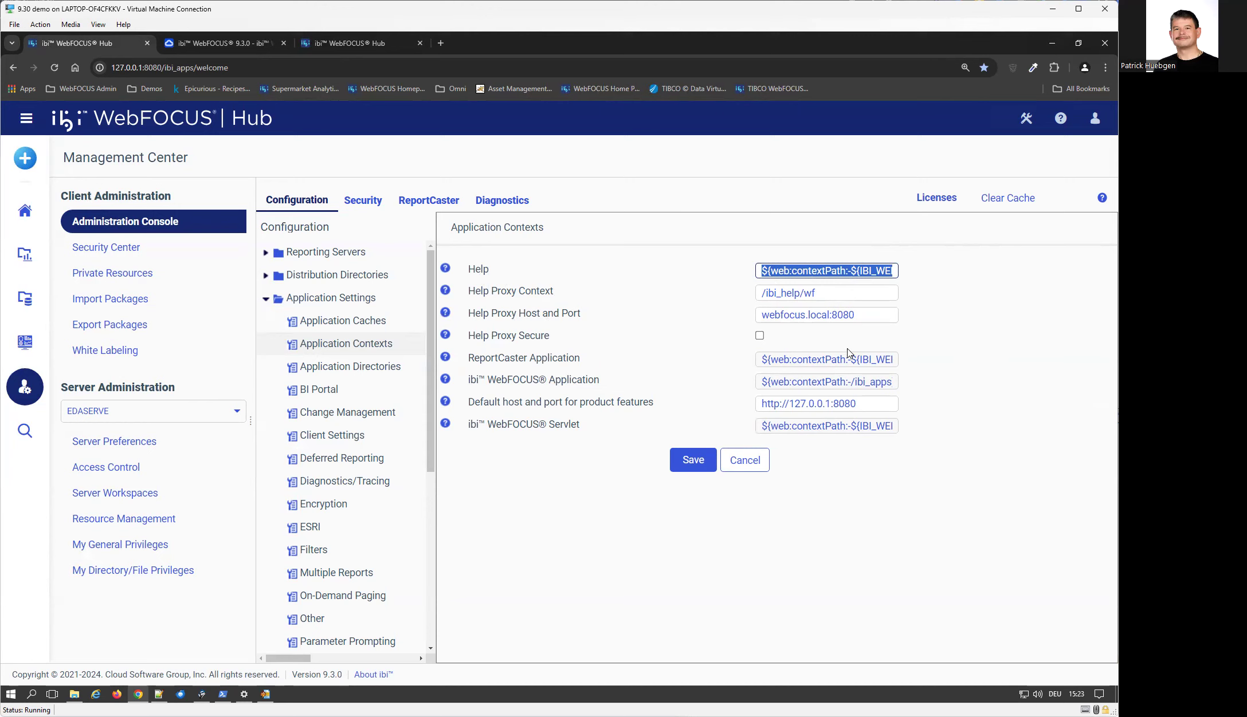
{"action": "left_click", "coordinate": [872, 316]}
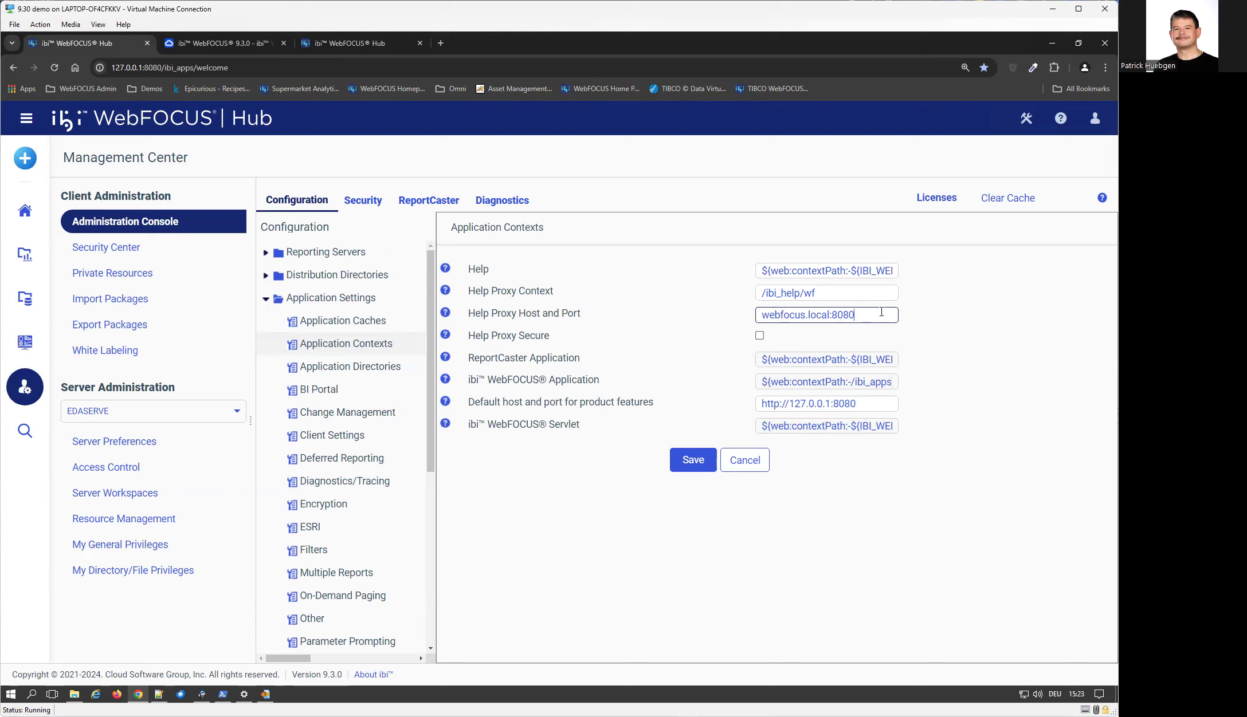
{"action": "left_click_drag", "start_coordinate": [888, 316], "coordinate": [701, 319]}
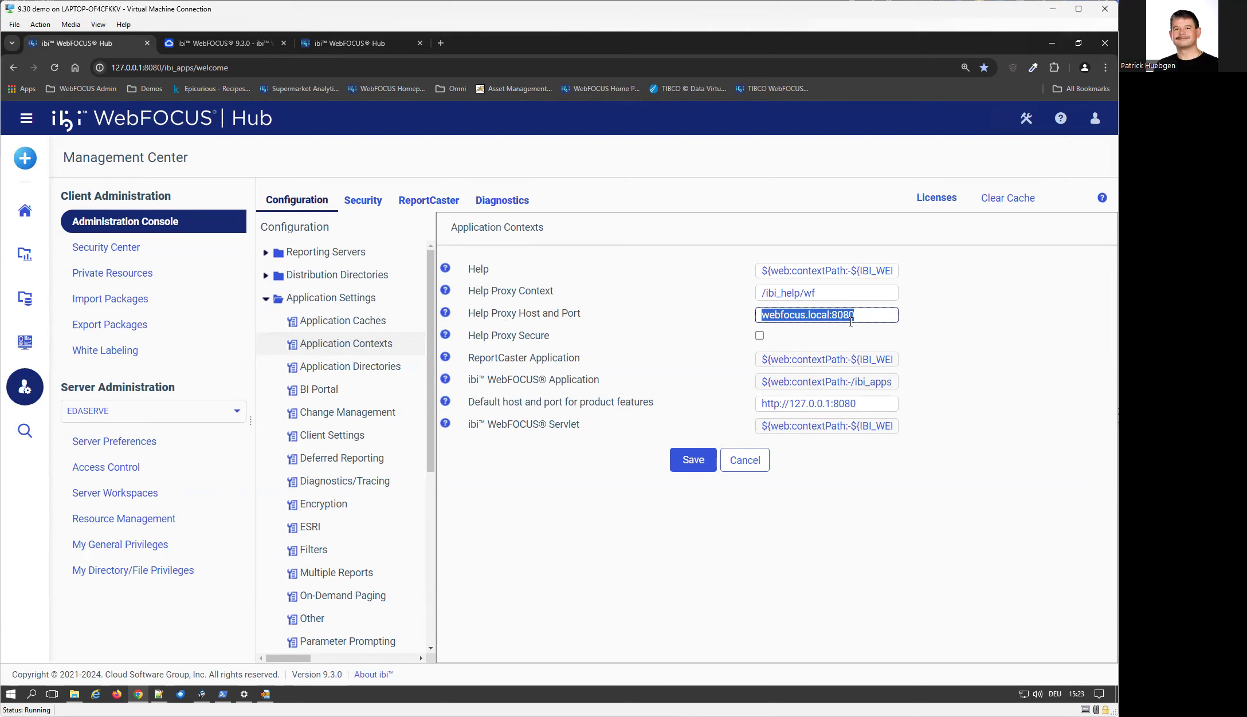
{"action": "left_click_drag", "start_coordinate": [861, 314], "coordinate": [764, 316]}
{"action": "left_click_drag", "start_coordinate": [835, 292], "coordinate": [750, 295]}
{"action": "left_click", "coordinate": [853, 295]}
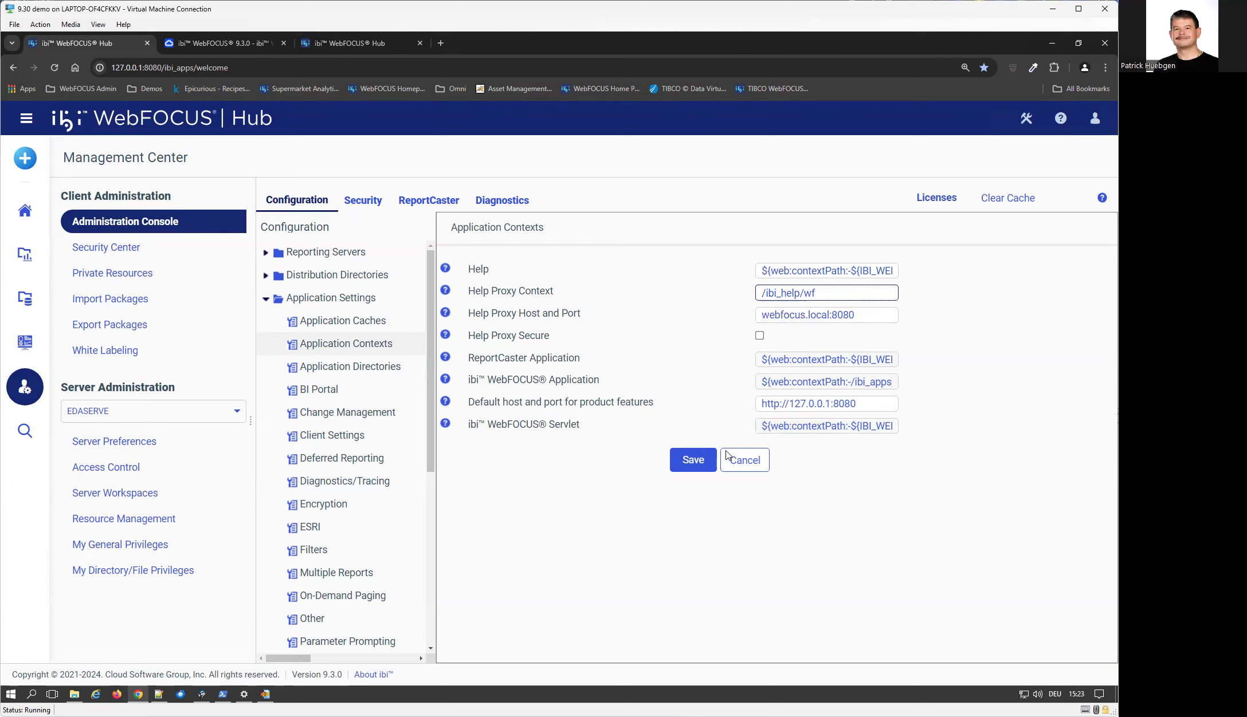
Save the Application Contexts settings, reopen the Application Contexts page and save it once more
{"action": "left_click", "coordinate": [691, 467]}
{"action": "left_click", "coordinate": [654, 143]}
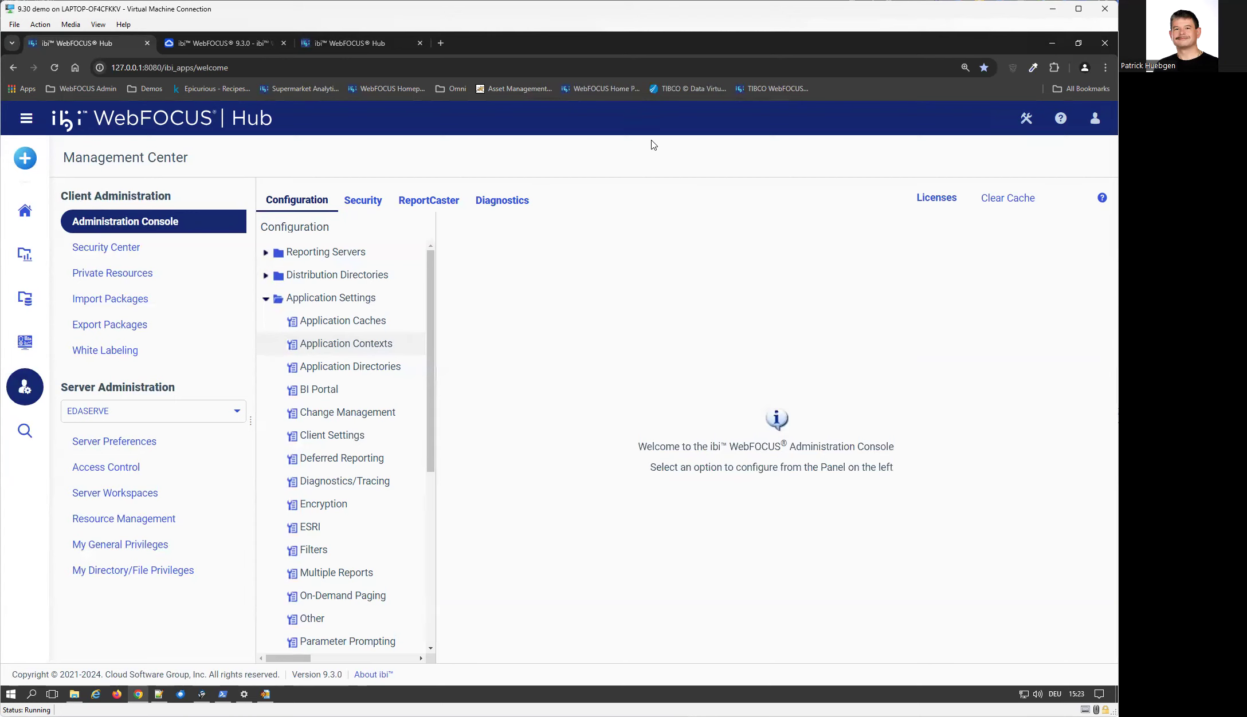
{"action": "left_click", "coordinate": [357, 344]}
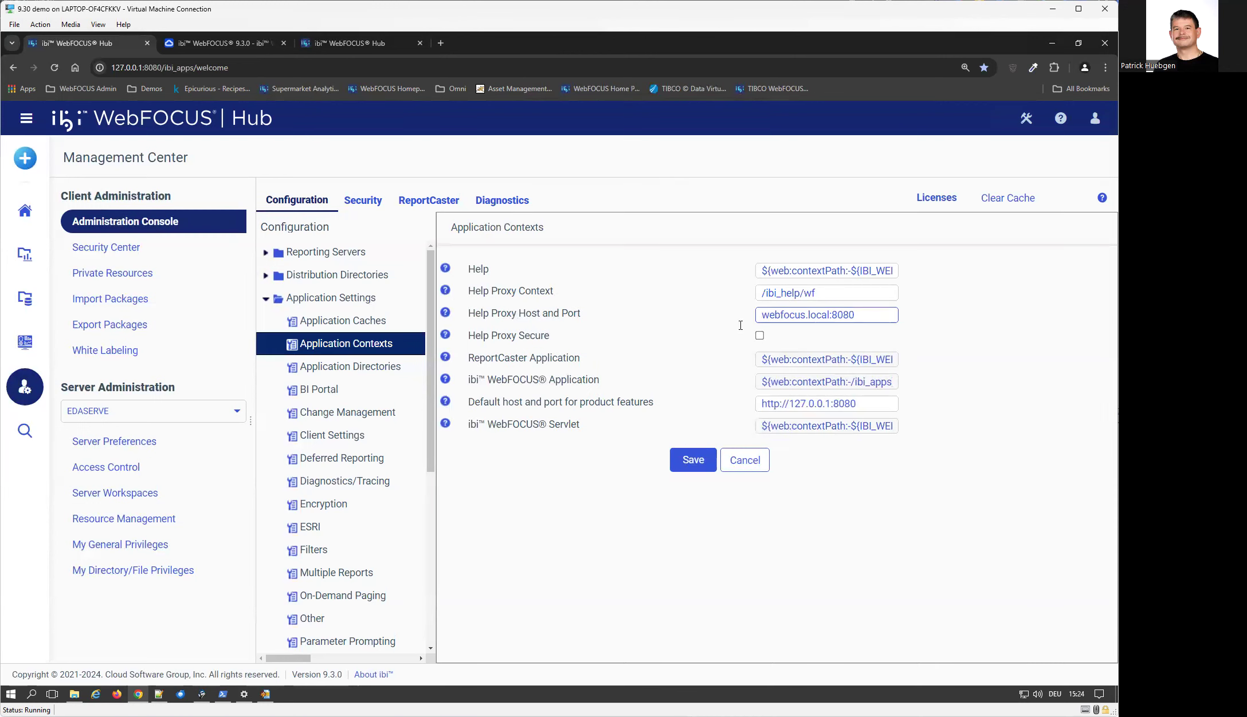
{"action": "left_click_drag", "start_coordinate": [230, 67], "coordinate": [68, 66]}
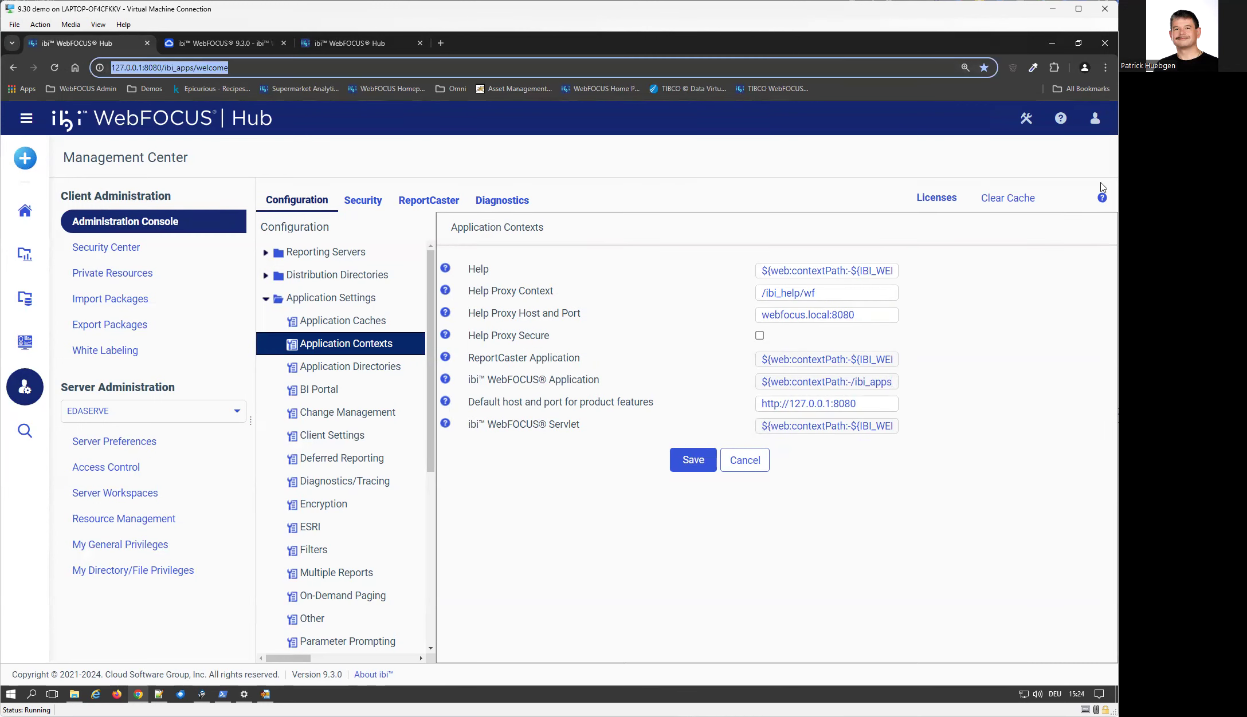
{"action": "left_click", "coordinate": [710, 461]}
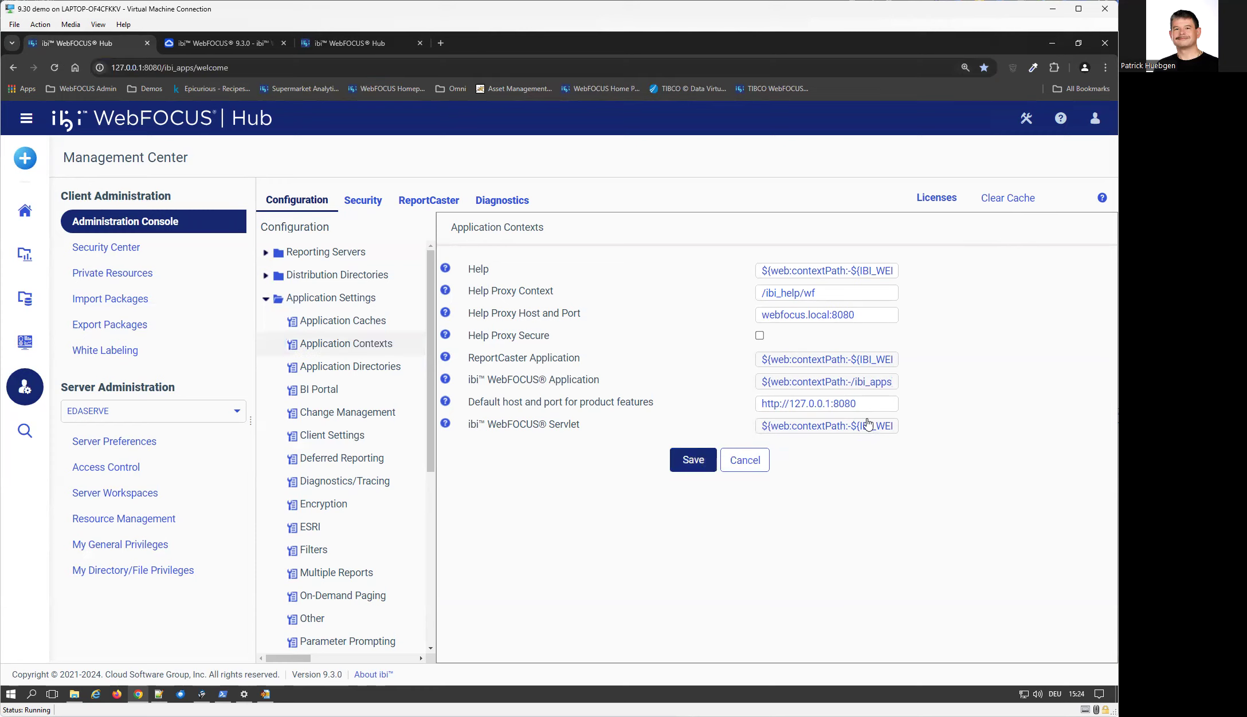
Clear the WebFOCUS cache and sign out of the Hub
{"action": "left_click", "coordinate": [659, 141]}
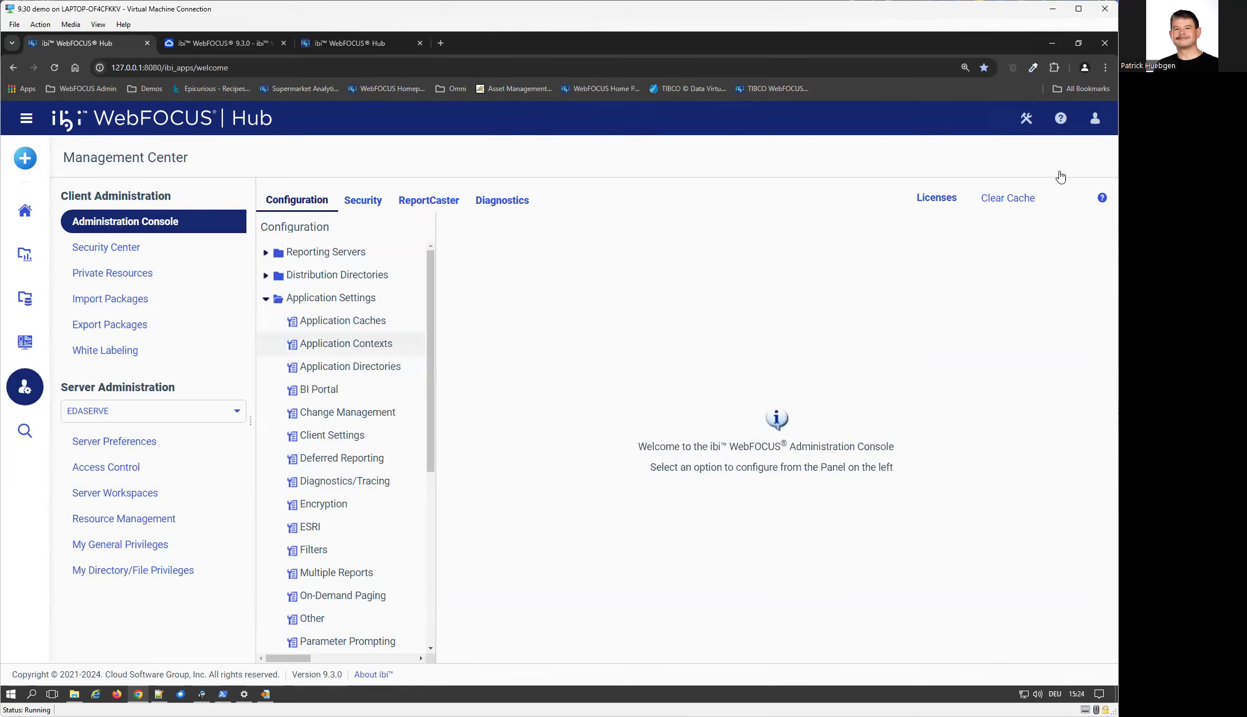
{"action": "left_click", "coordinate": [1097, 119]}
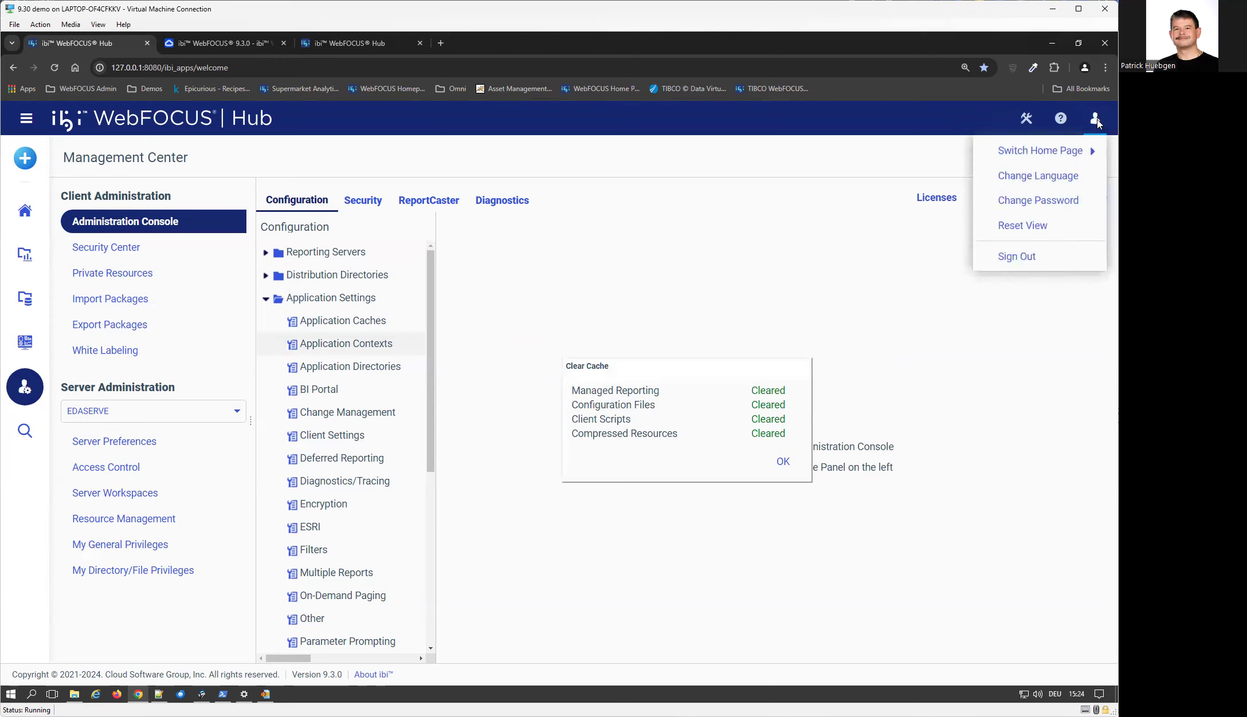
{"action": "left_click", "coordinate": [1059, 247]}
Open the browser's Clear browsing data option from its settings
{"action": "left_click", "coordinate": [1103, 67]}
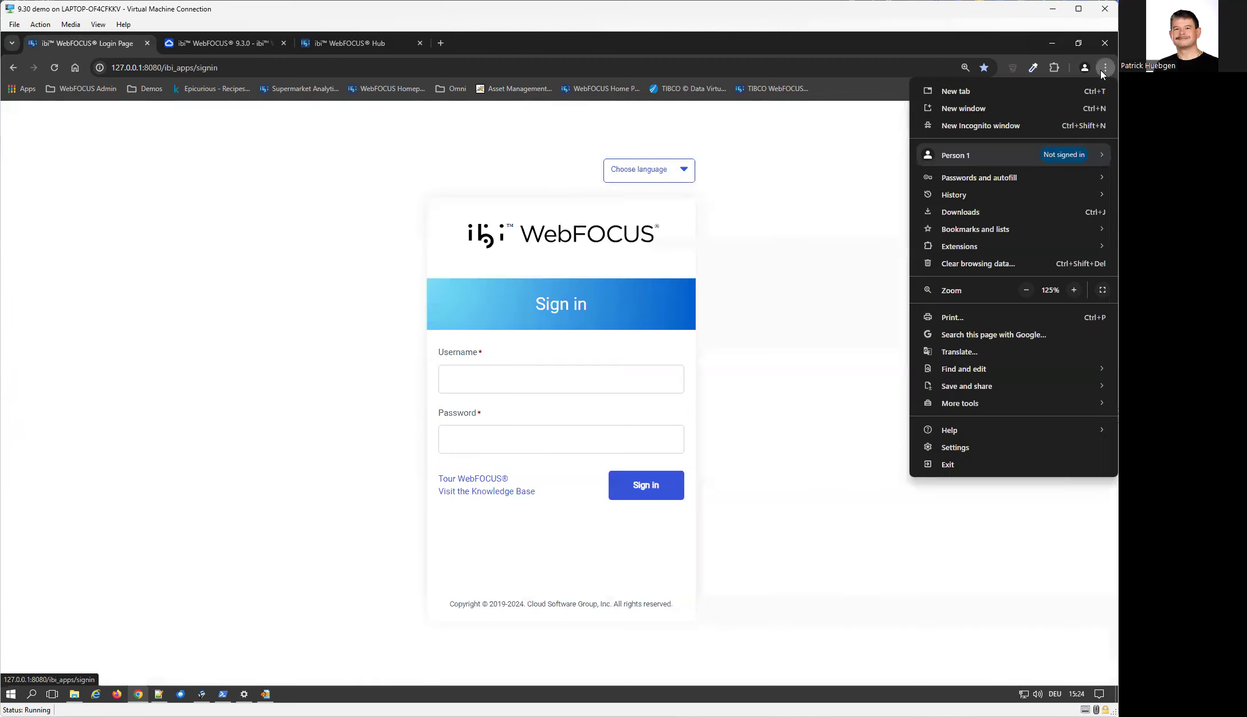
{"action": "left_click", "coordinate": [1025, 267]}
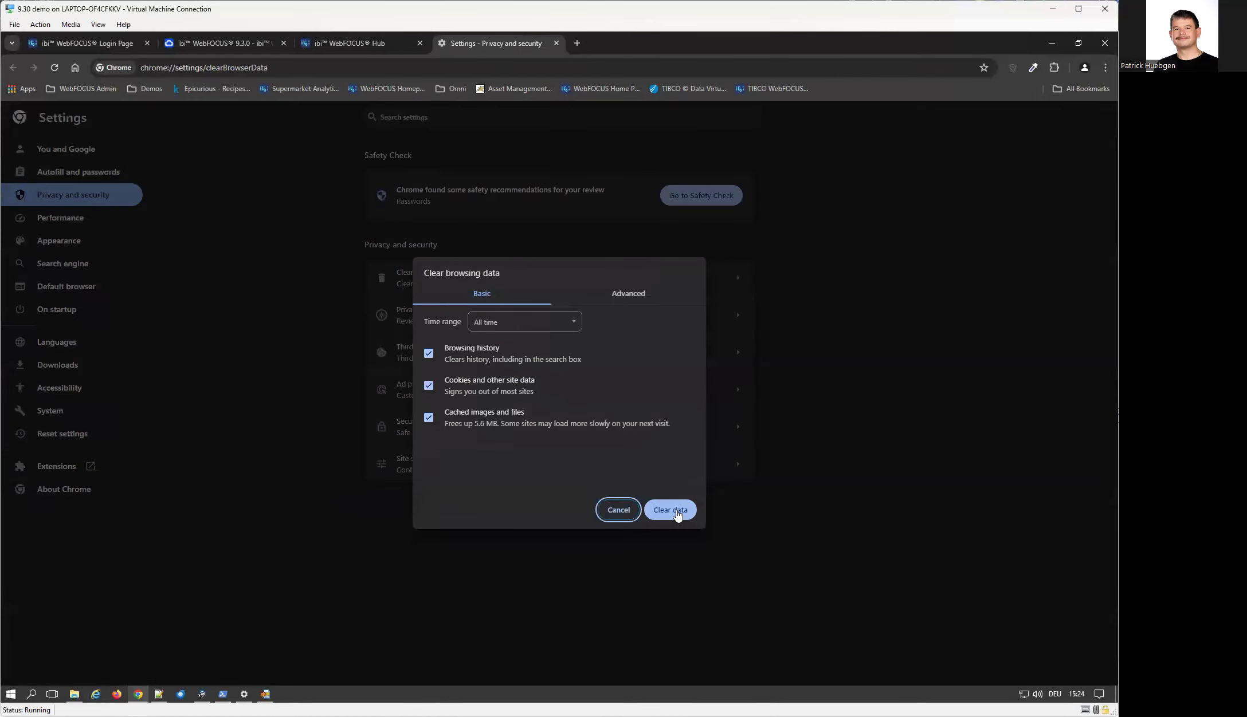
{"action": "left_click", "coordinate": [677, 515]}
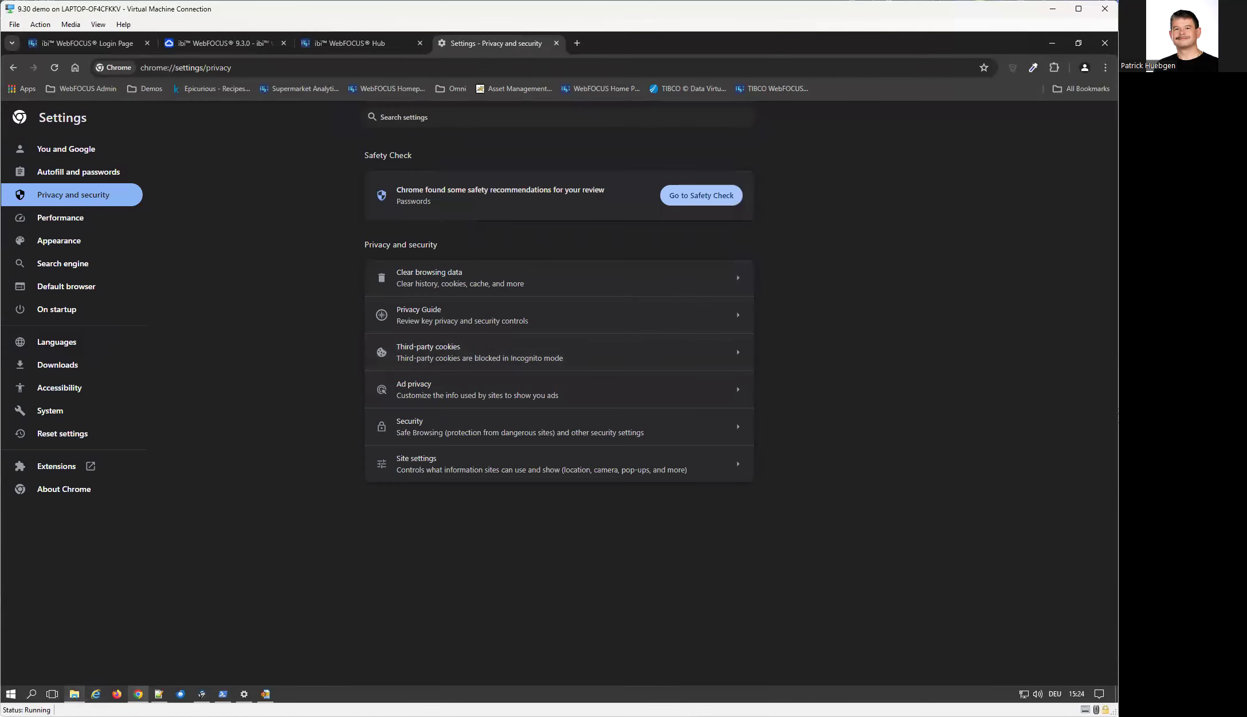
Open Windows Services and stop the Apache Tomcat 9.0.75 for WebFOCUS service
{"action": "left_click", "coordinate": [74, 694]}
{"action": "left_click", "coordinate": [244, 694]}
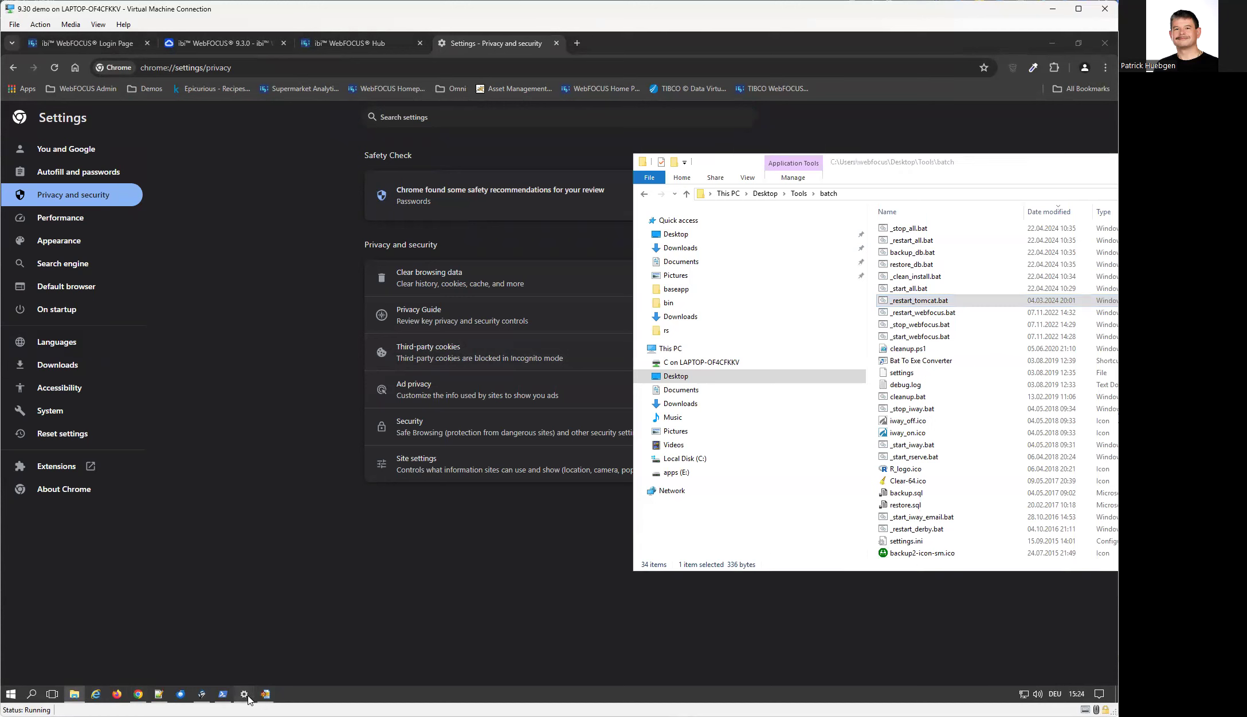
{"action": "left_click", "coordinate": [32, 694]}
{"action": "type", "text": "ser"}
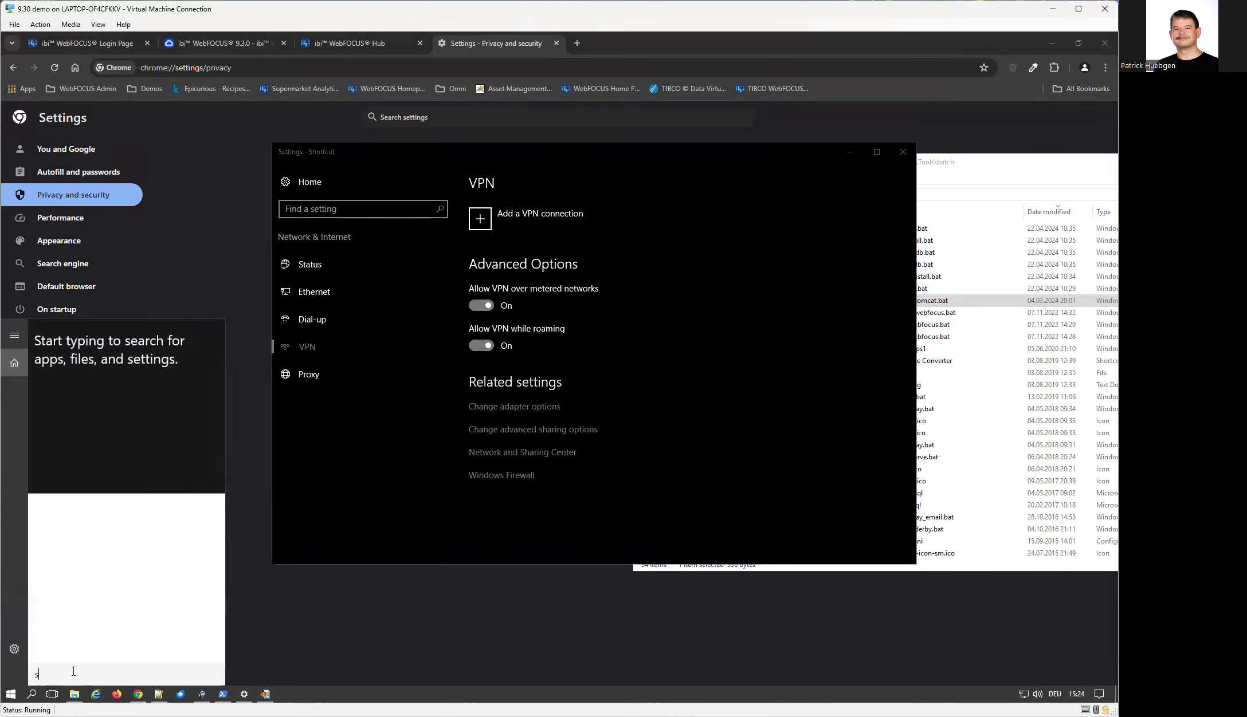
{"action": "left_click", "coordinate": [103, 358]}
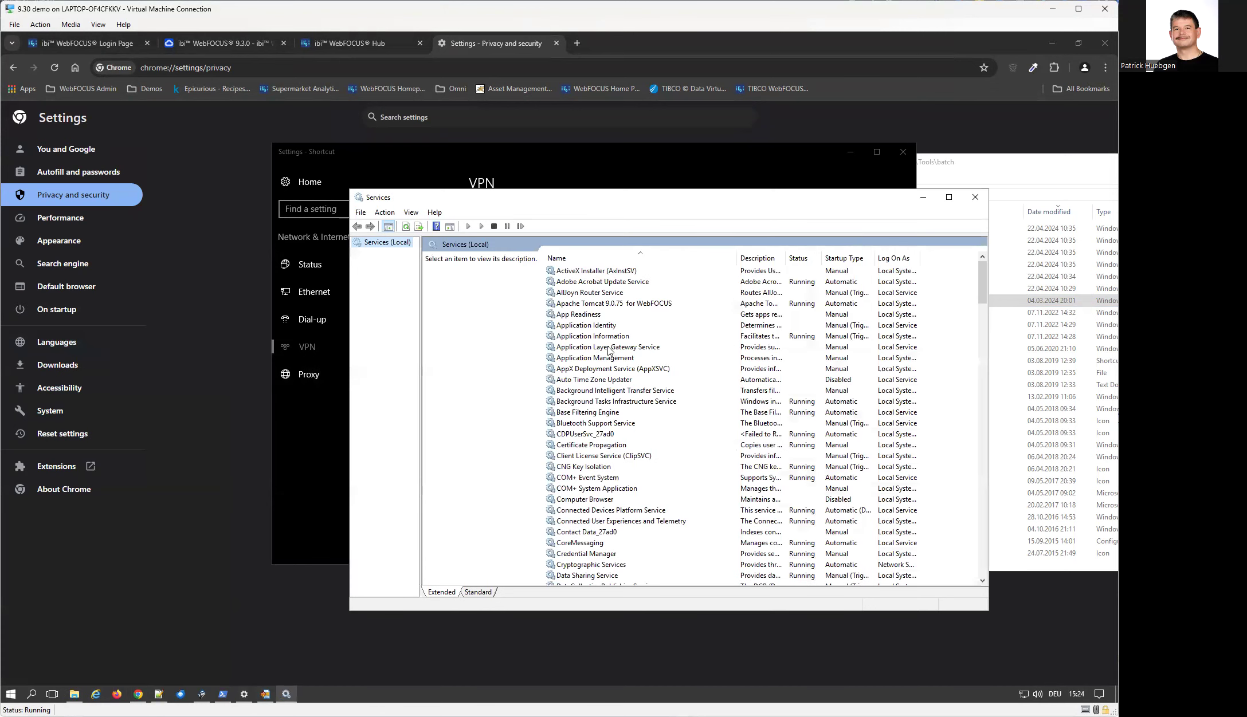
{"action": "left_click", "coordinate": [607, 347]}
{"action": "key", "text": "Down"}
{"action": "type", "text": "pa"}
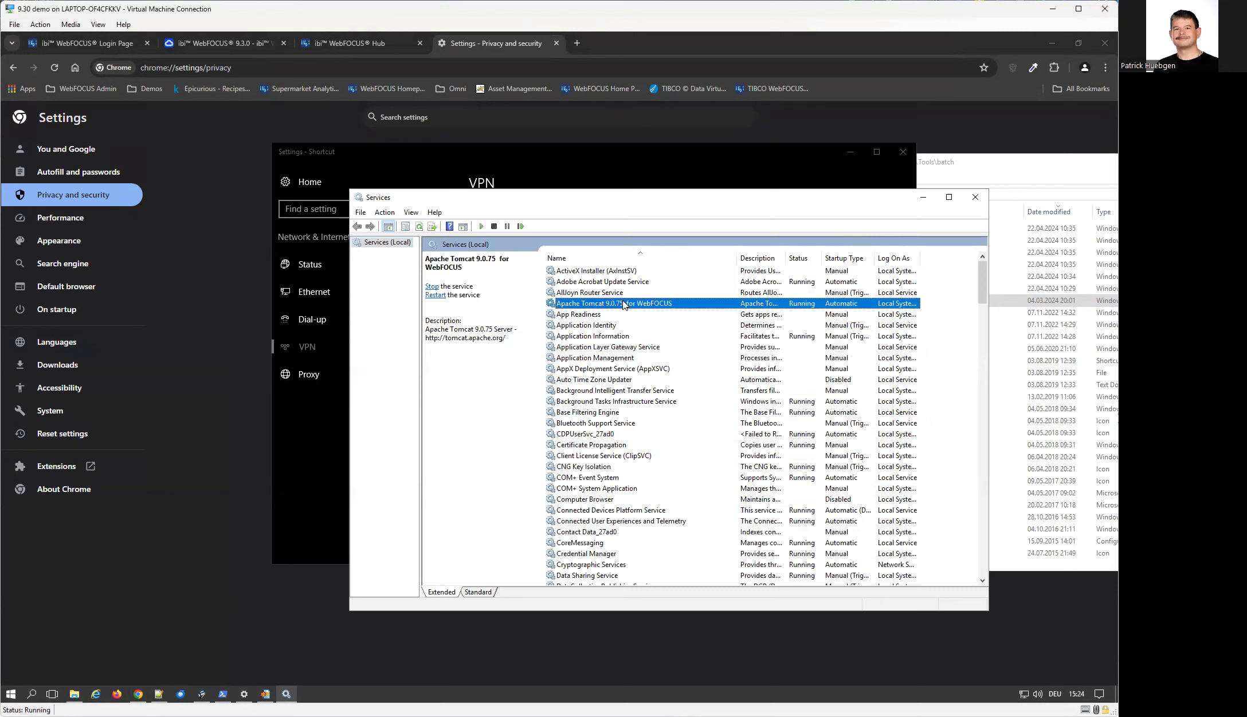
{"action": "right_click", "coordinate": [623, 304]}
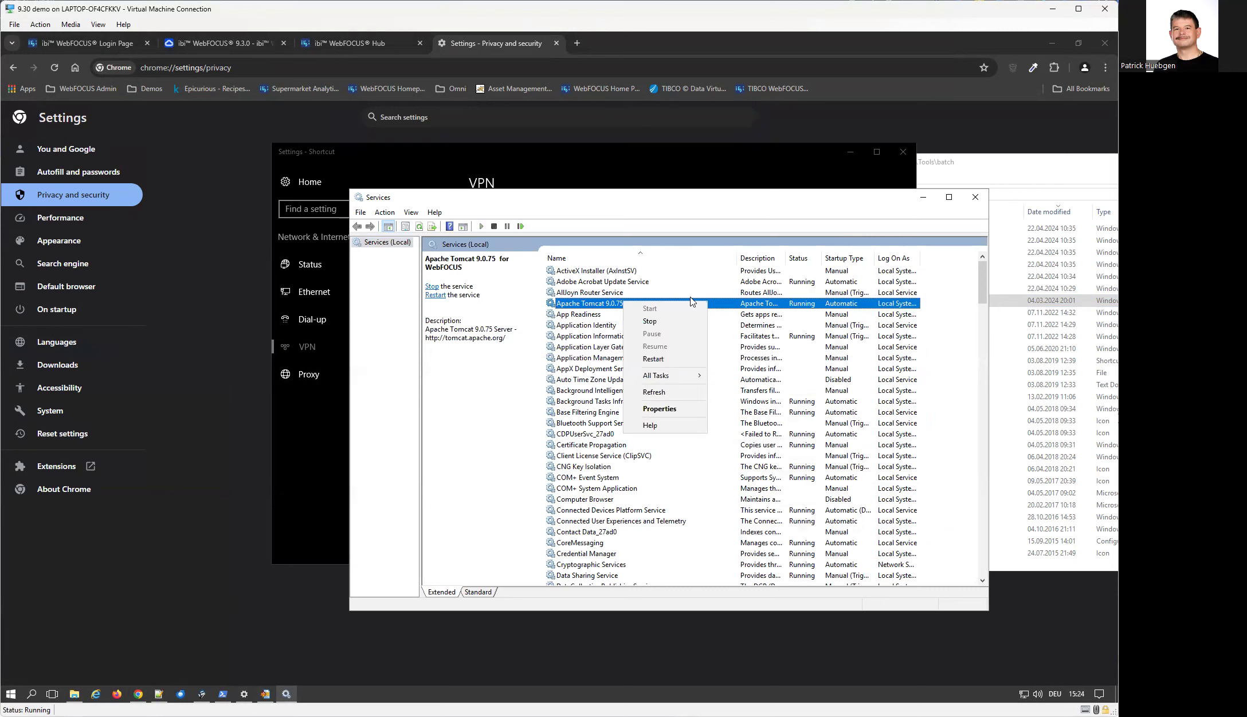
{"action": "left_click", "coordinate": [682, 327]}
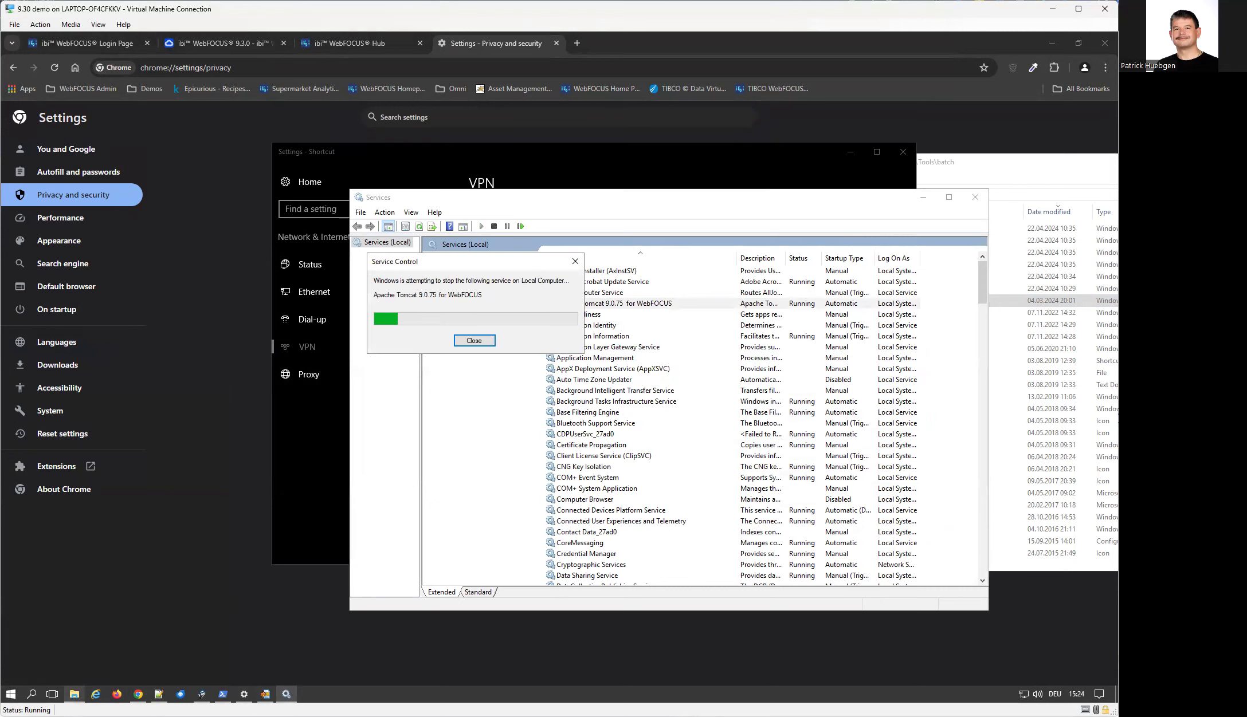
Permanently delete all contents of the E:\ibi\tomcat\work\Catalina\localhost folder
{"action": "left_click", "coordinate": [74, 694]}
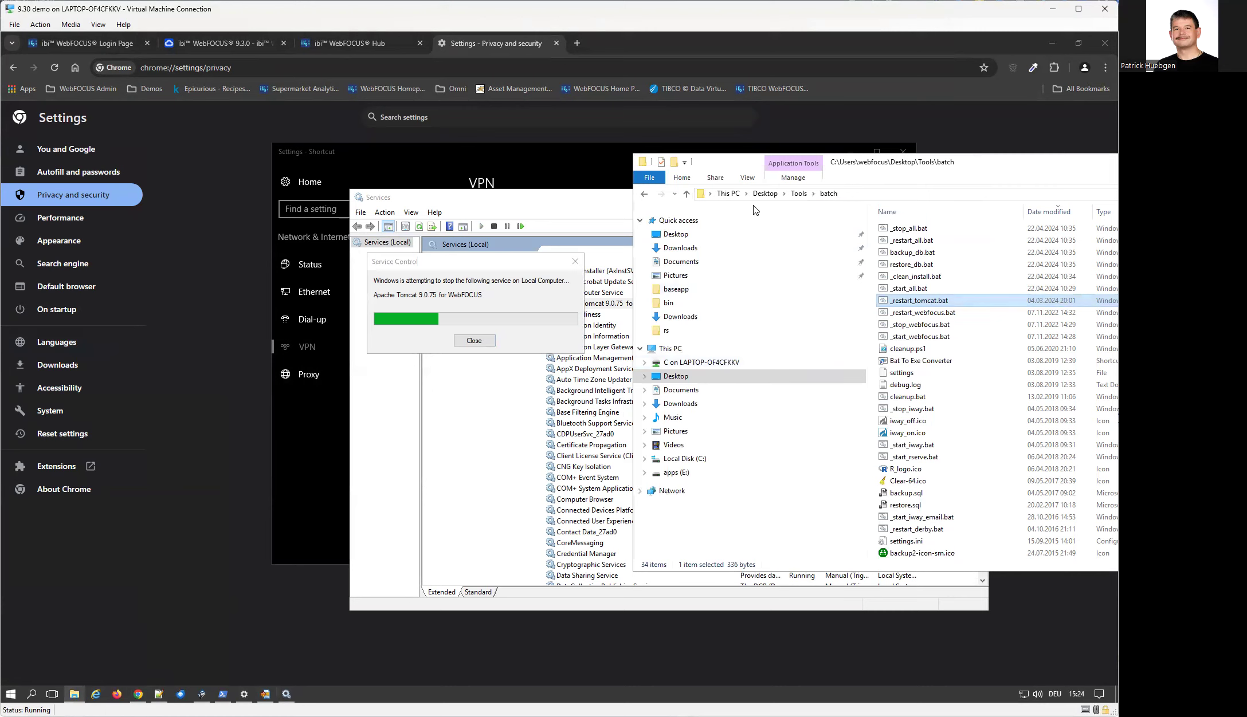
{"action": "left_click", "coordinate": [676, 473]}
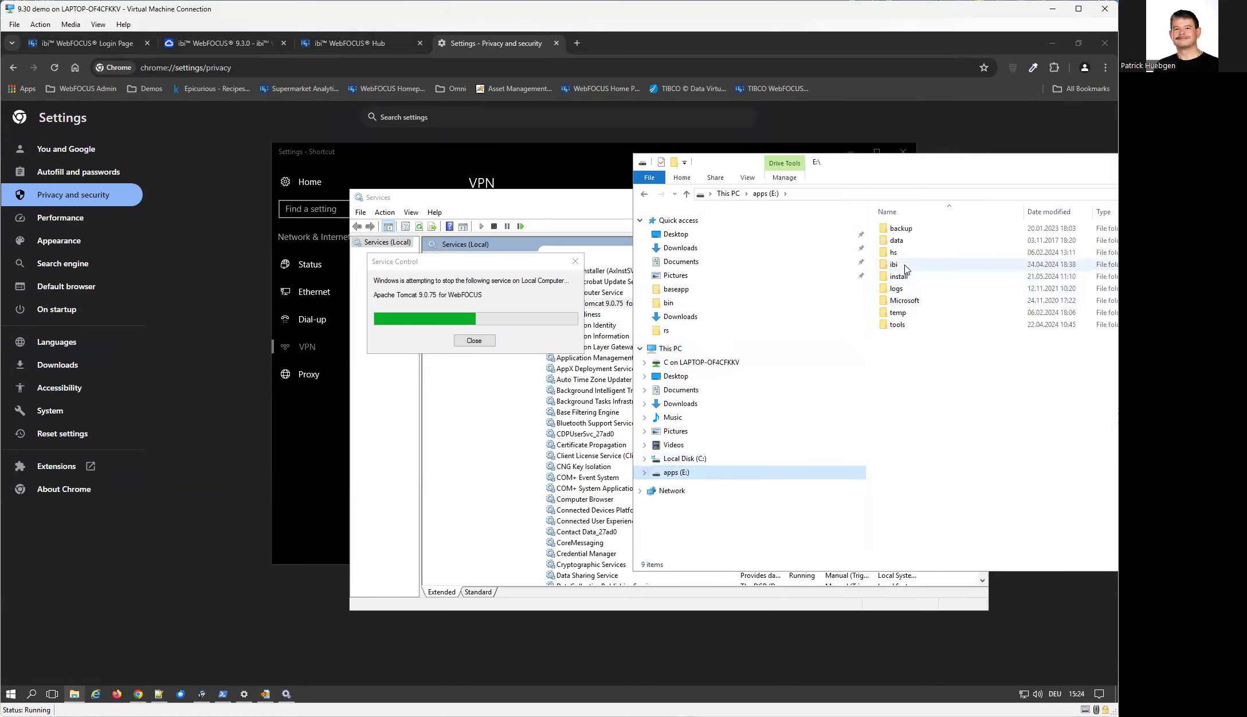
{"action": "double_click", "coordinate": [906, 268]}
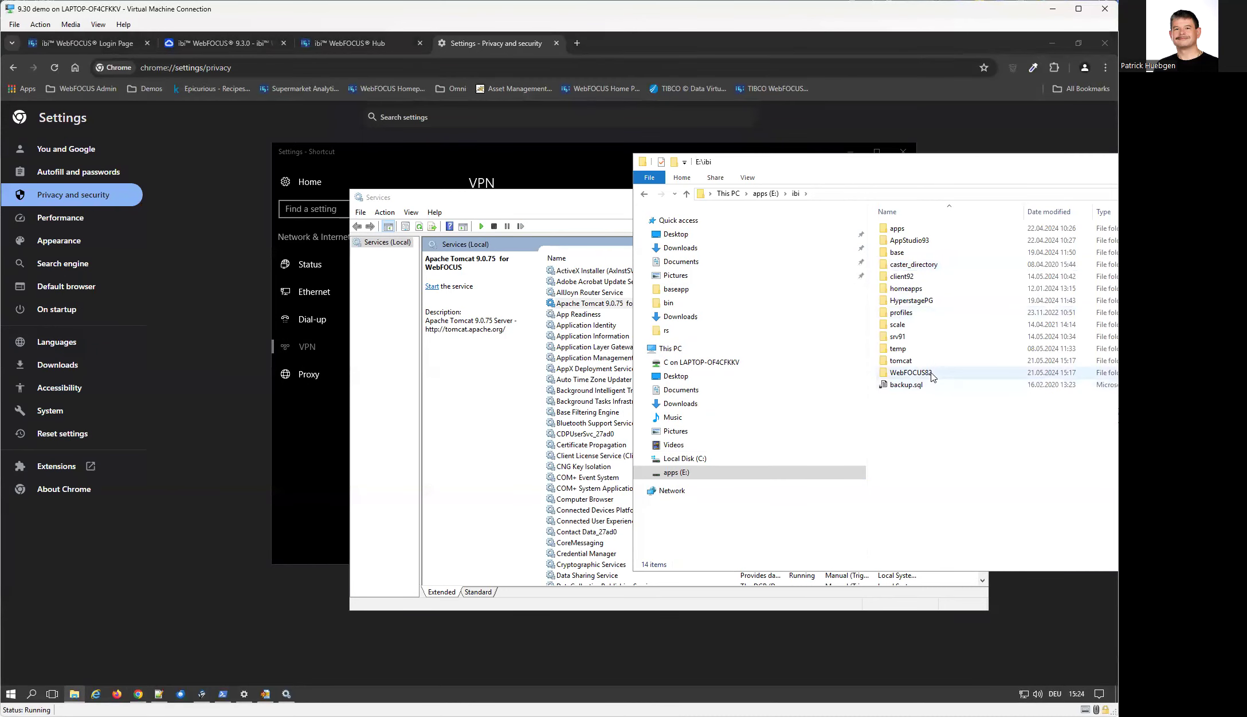
{"action": "left_click", "coordinate": [903, 363]}
{"action": "double_click", "coordinate": [903, 364]}
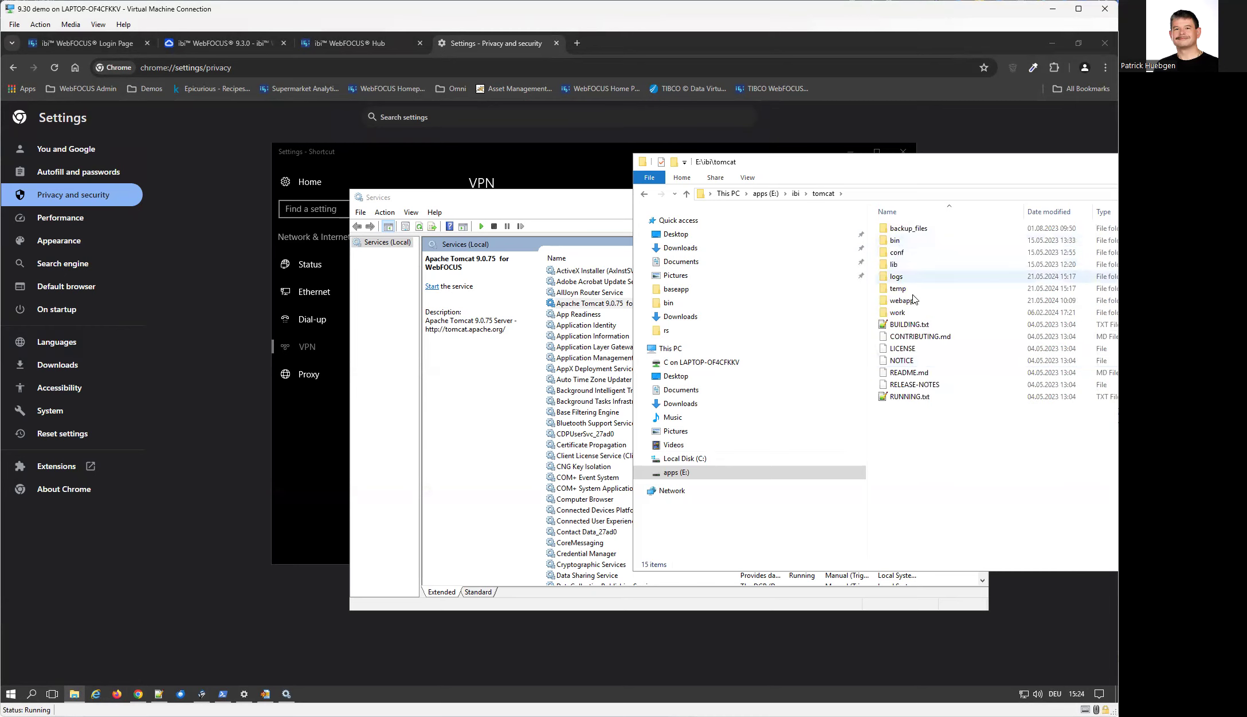
{"action": "double_click", "coordinate": [910, 314]}
{"action": "double_click", "coordinate": [919, 232]}
{"action": "double_click", "coordinate": [917, 229]}
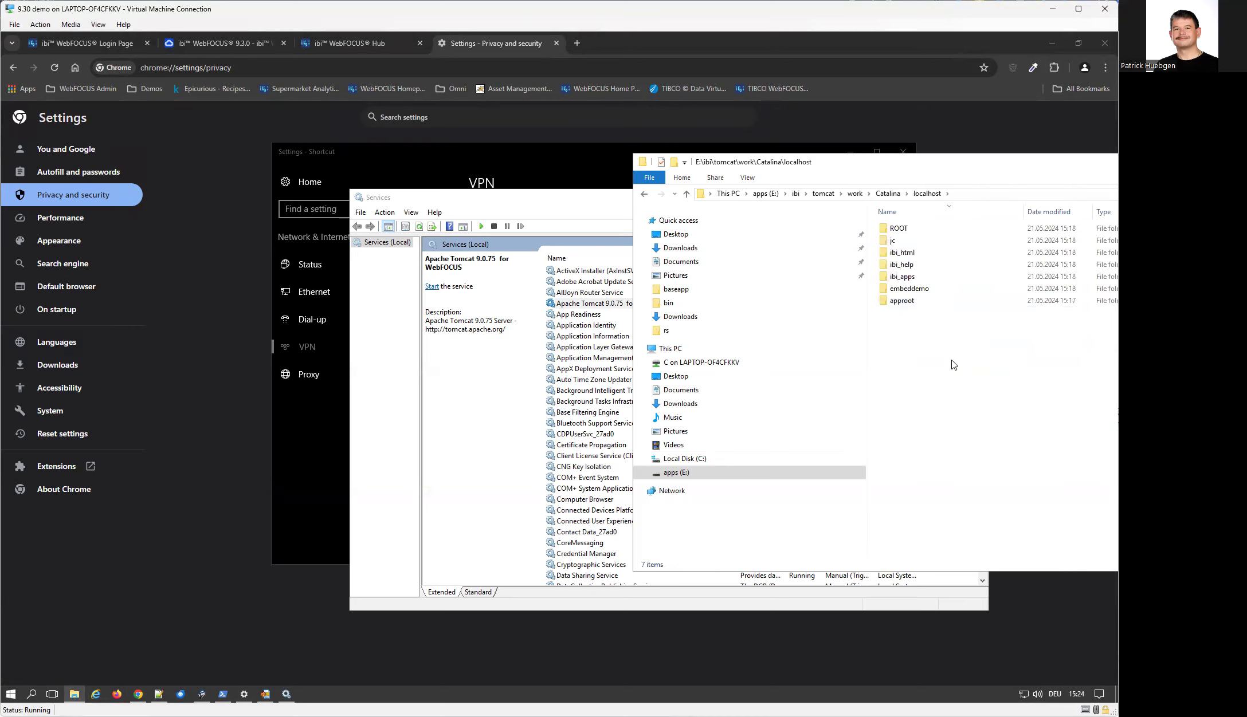
{"action": "key", "text": "ctrl+a"}
{"action": "key", "text": "shift+Delete"}
{"action": "key", "text": "Return"}
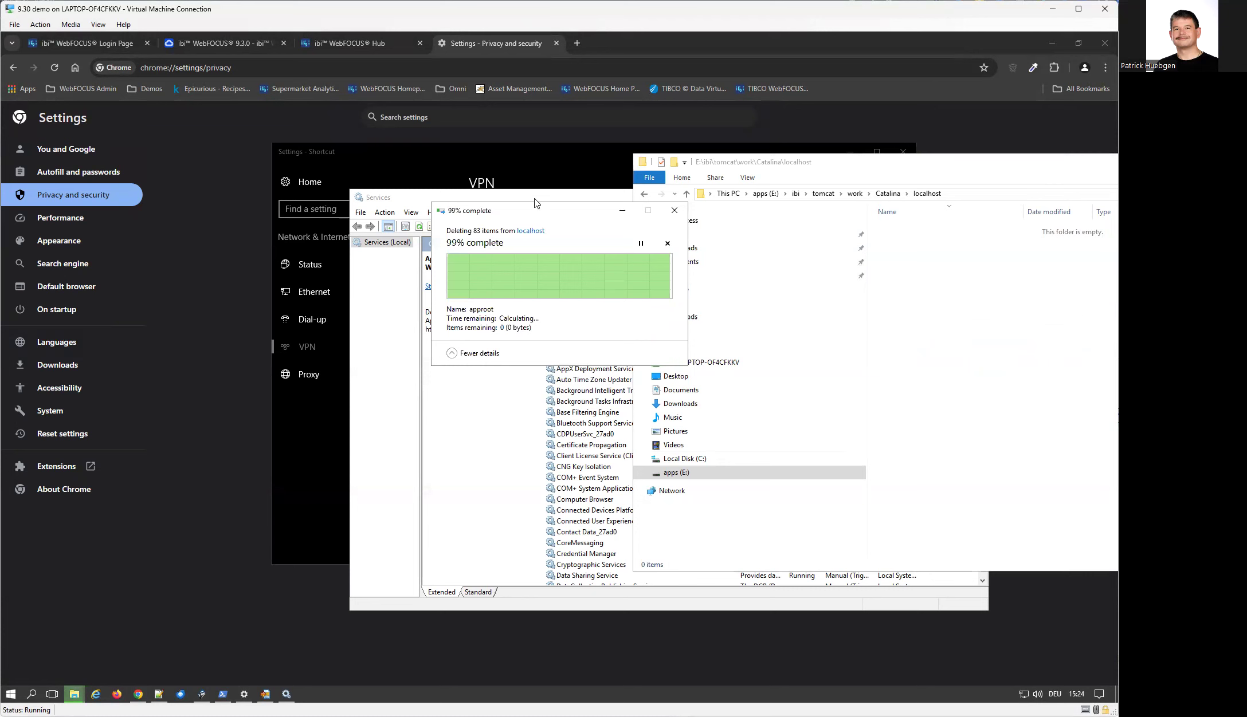
{"action": "left_click", "coordinate": [537, 198]}
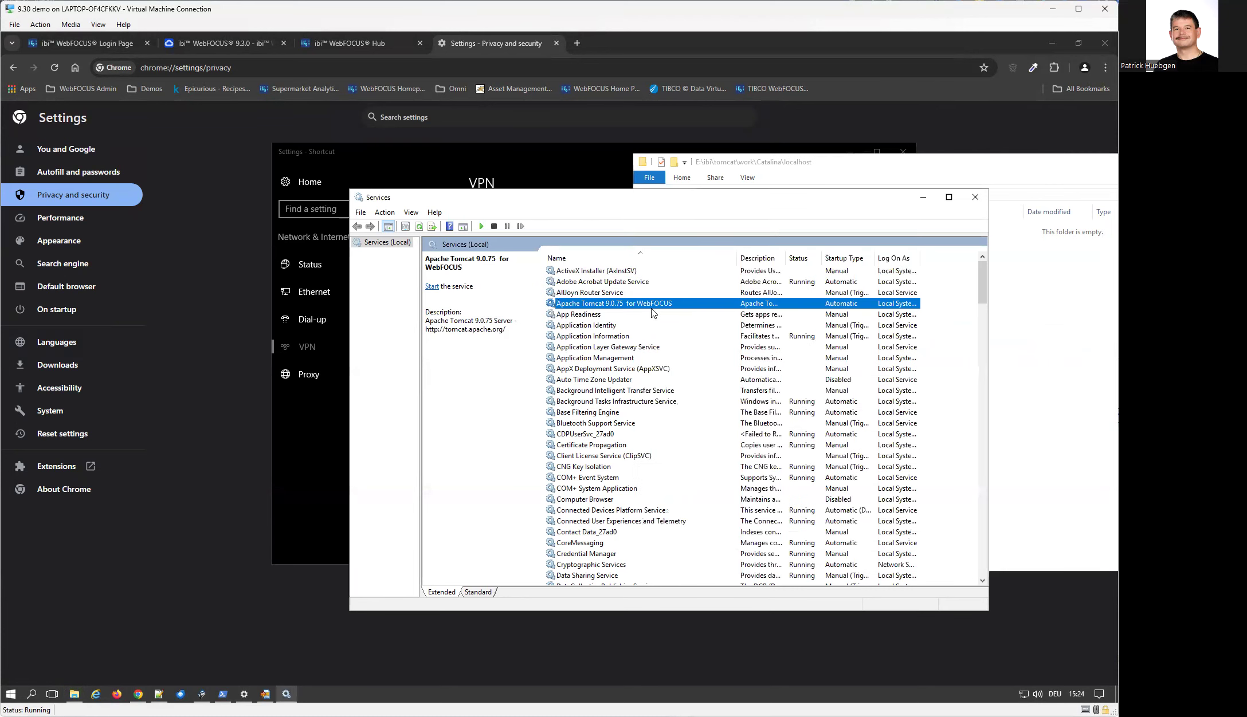
Start the Apache Tomcat 9.0.75 for WebFOCUS service again
{"action": "right_click", "coordinate": [653, 309]}
{"action": "left_click", "coordinate": [708, 315]}
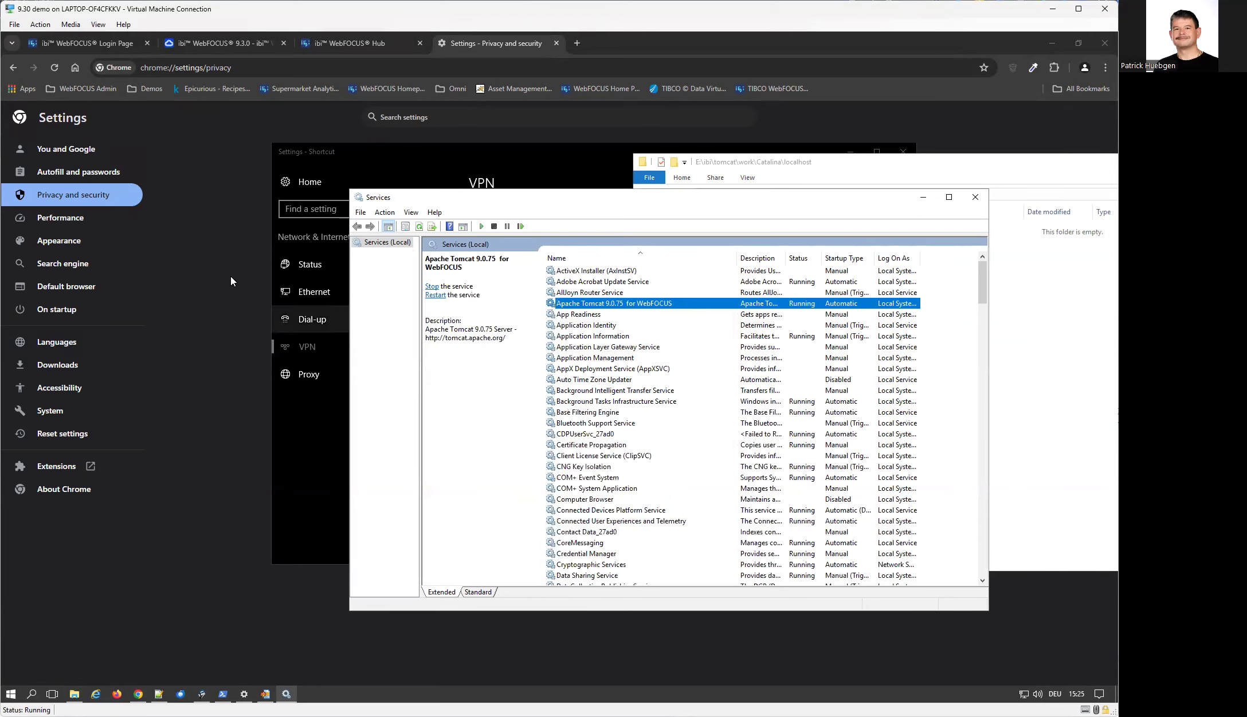
Close the extra browser tabs, keeping only the WebFOCUS login page open
{"action": "left_click", "coordinate": [556, 43]}
{"action": "left_click", "coordinate": [419, 43]}
{"action": "left_click", "coordinate": [283, 43]}
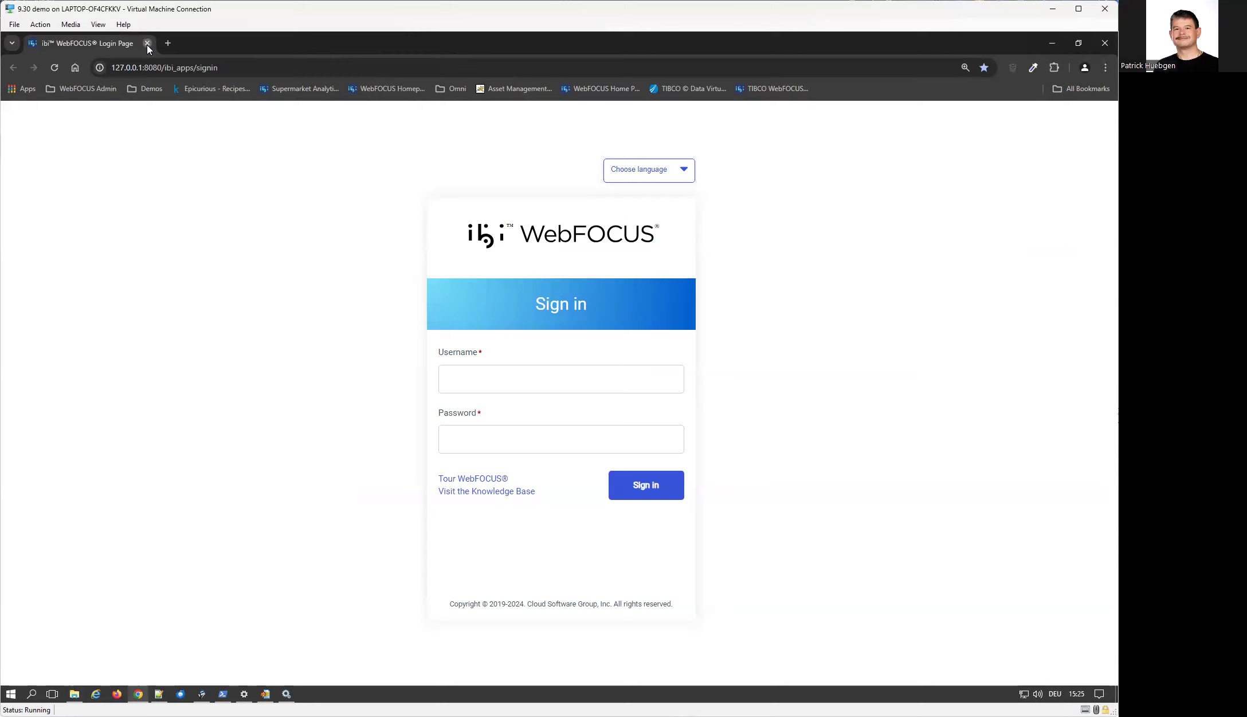
Close the WebFOCUS login tab and open E:\ibi\WebFOCUS82\config\webfocus.cfg for editing in Notepad++
{"action": "left_click", "coordinate": [147, 43]}
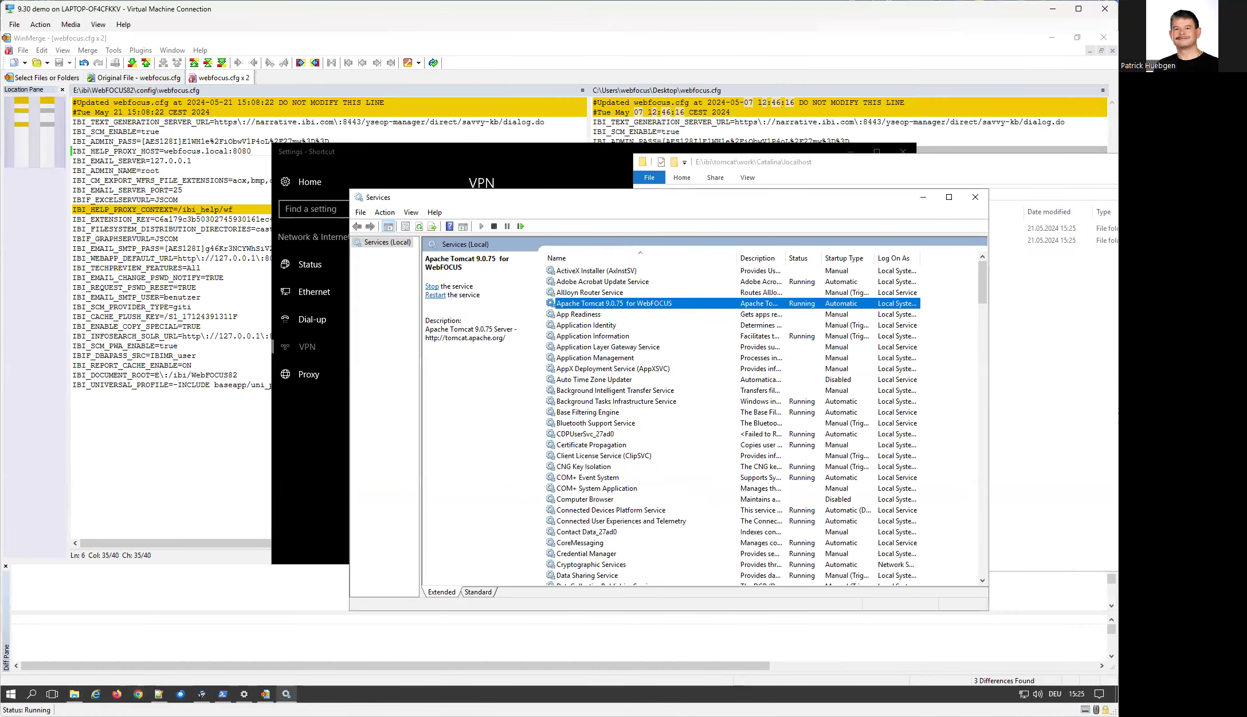
{"action": "left_click", "coordinate": [73, 694]}
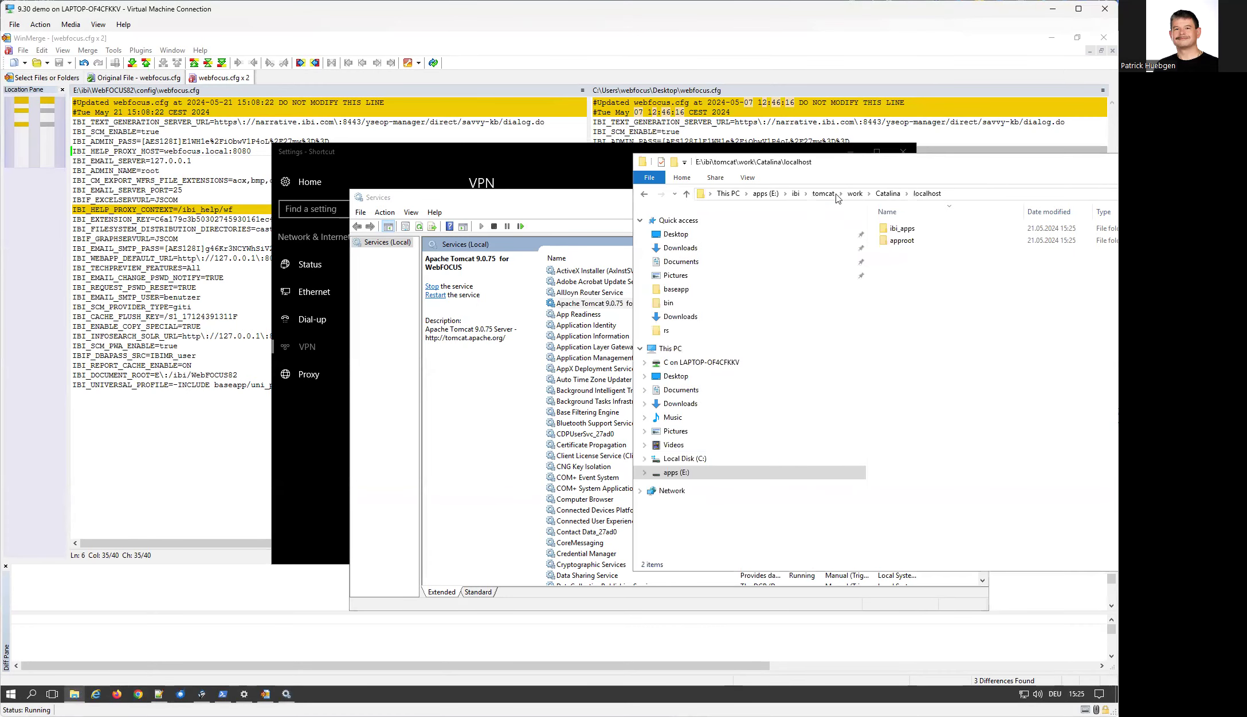
{"action": "left_click", "coordinate": [796, 193]}
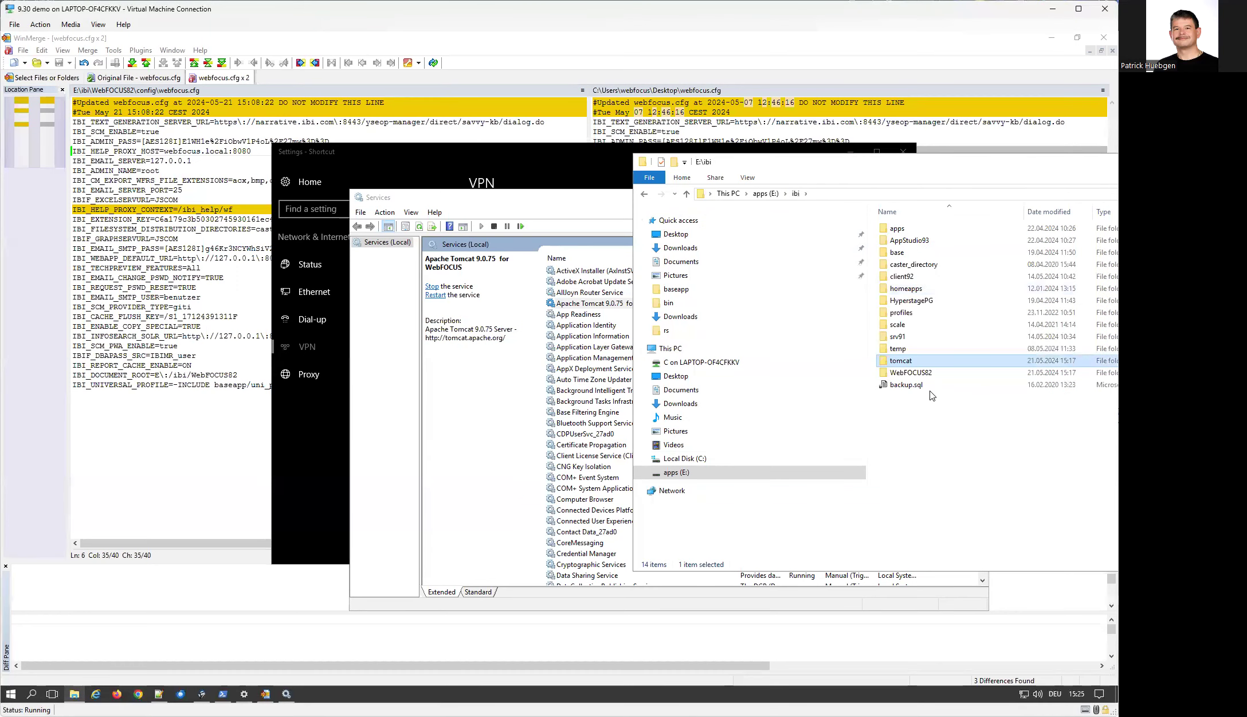
{"action": "double_click", "coordinate": [925, 371]}
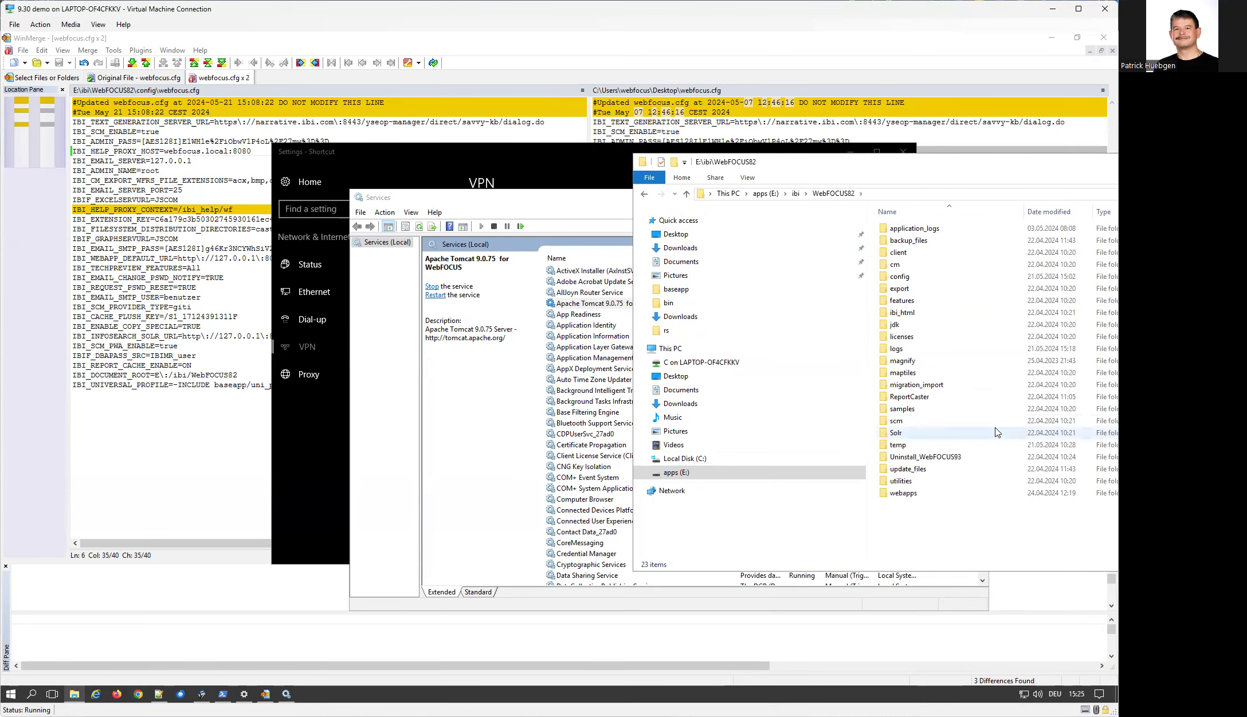
{"action": "double_click", "coordinate": [913, 279]}
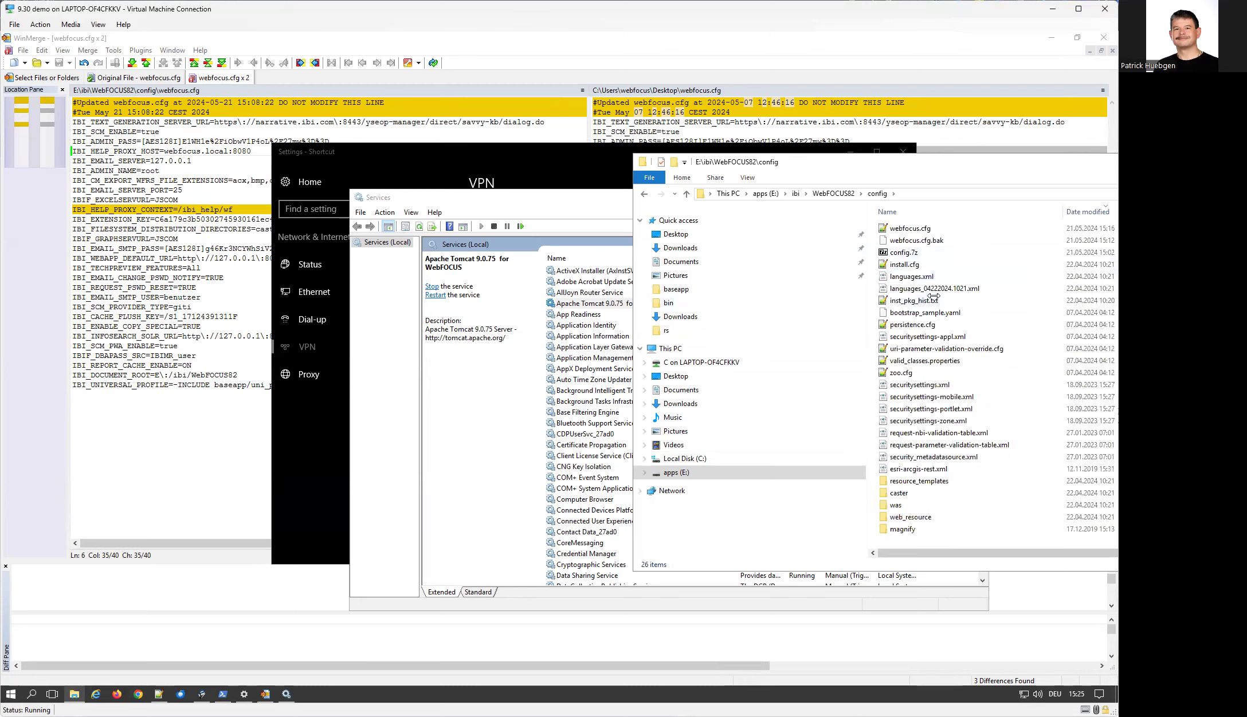
{"action": "left_click", "coordinate": [913, 229]}
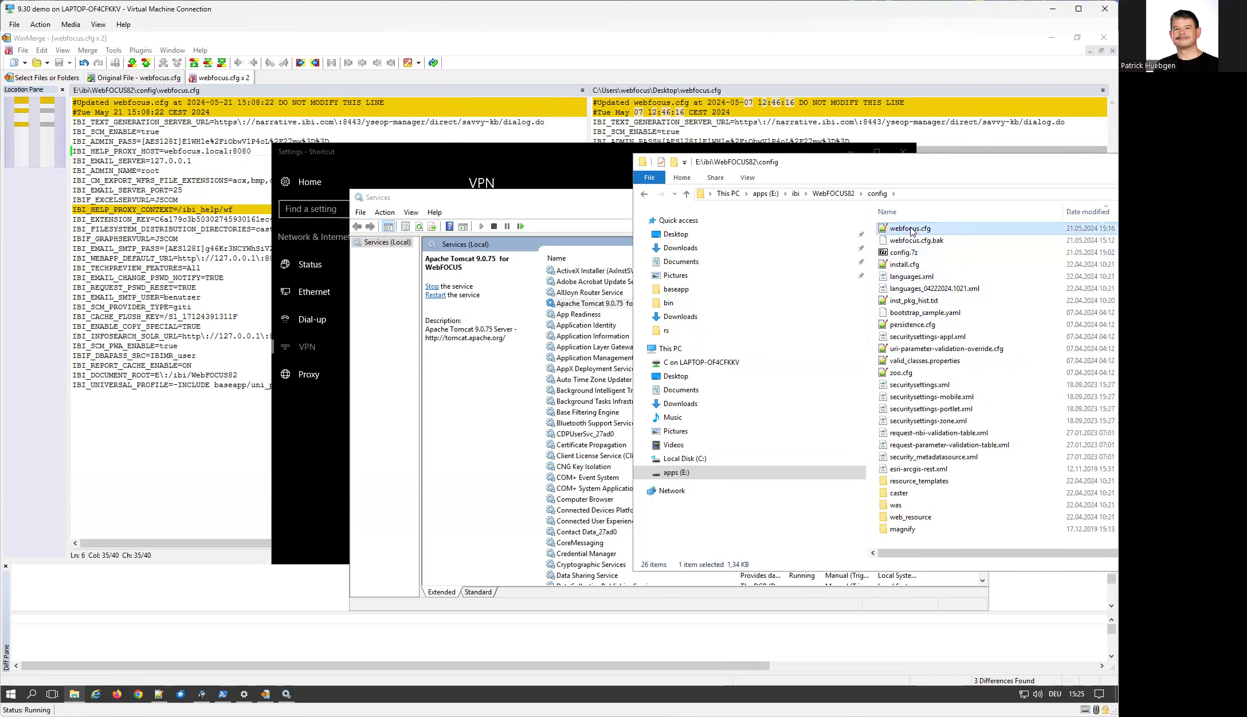
{"action": "right_click", "coordinate": [911, 230]}
{"action": "left_click", "coordinate": [984, 251]}
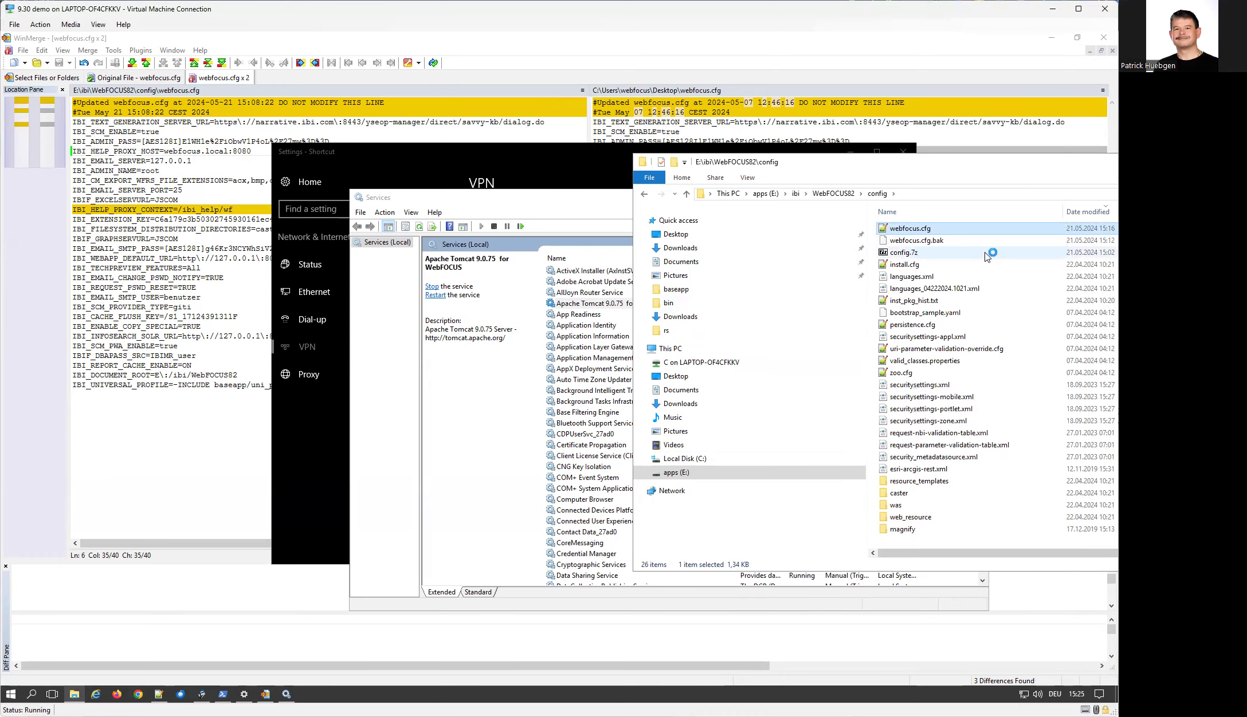
Examine the IBI_HELP_PROXY_HOST and IBI_HELP_PROXY_CONTEXT entries in webfocus.cfg
{"action": "left_click_drag", "start_coordinate": [389, 220], "coordinate": [156, 218]}
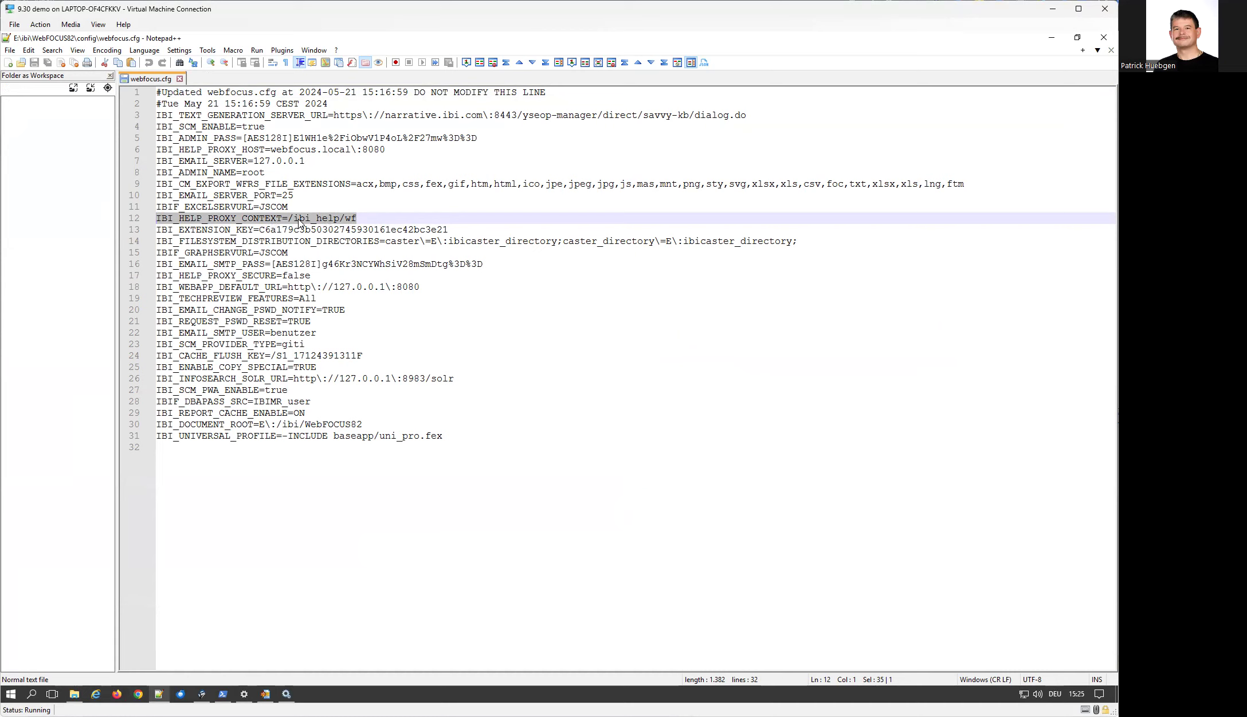
{"action": "left_click_drag", "start_coordinate": [395, 150], "coordinate": [91, 151]}
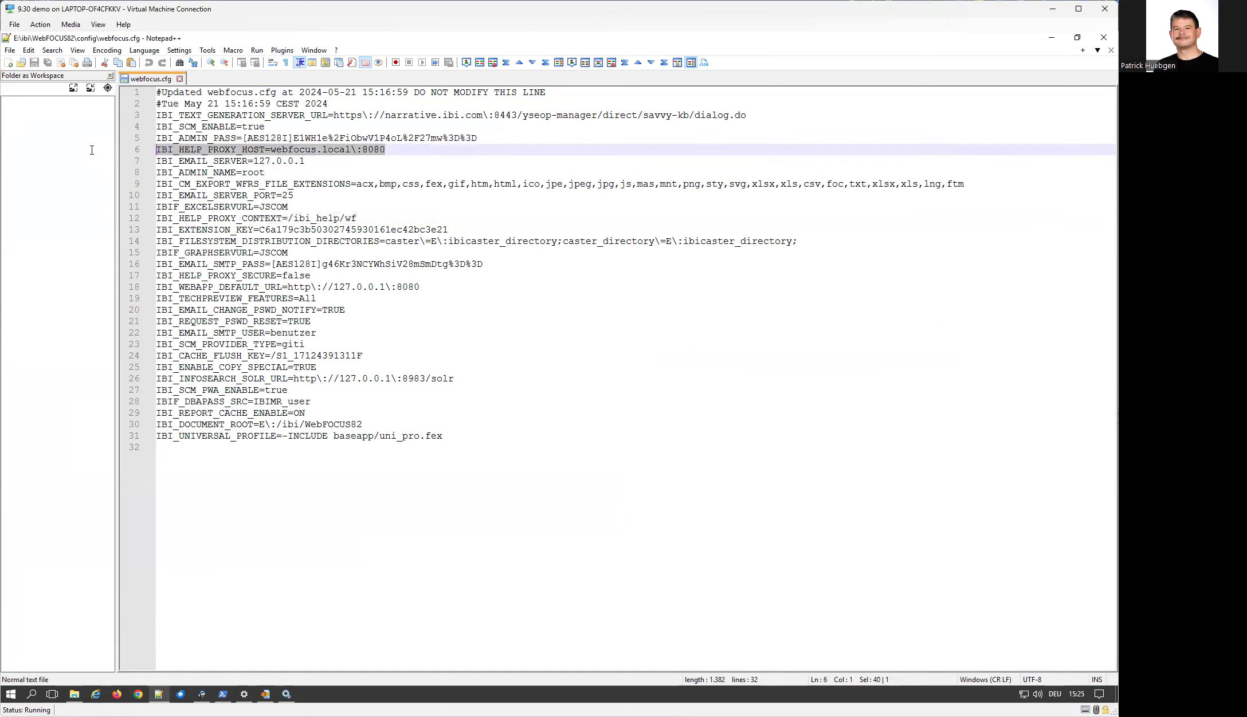
{"action": "left_click_drag", "start_coordinate": [356, 218], "coordinate": [161, 219]}
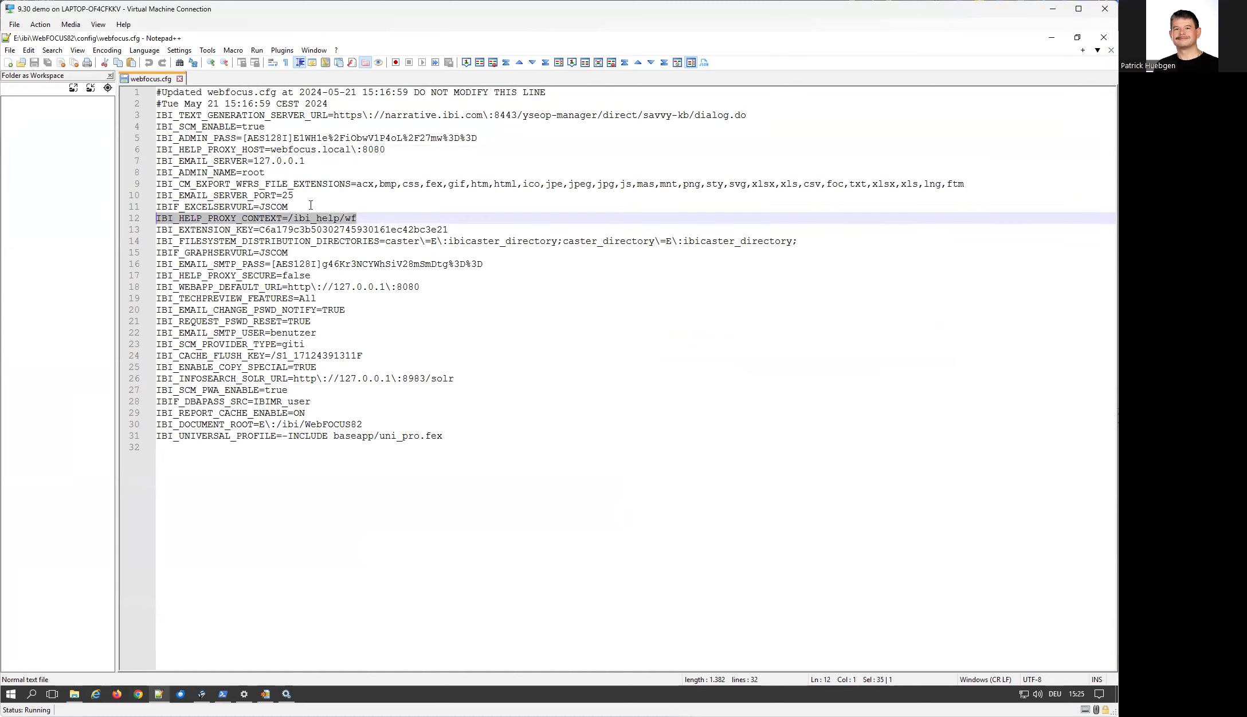
Reopen the browser and load 127.0.0.1:8080/ibi_apps/welcome from the clipboard in two tabs
{"action": "left_click", "coordinate": [138, 695]}
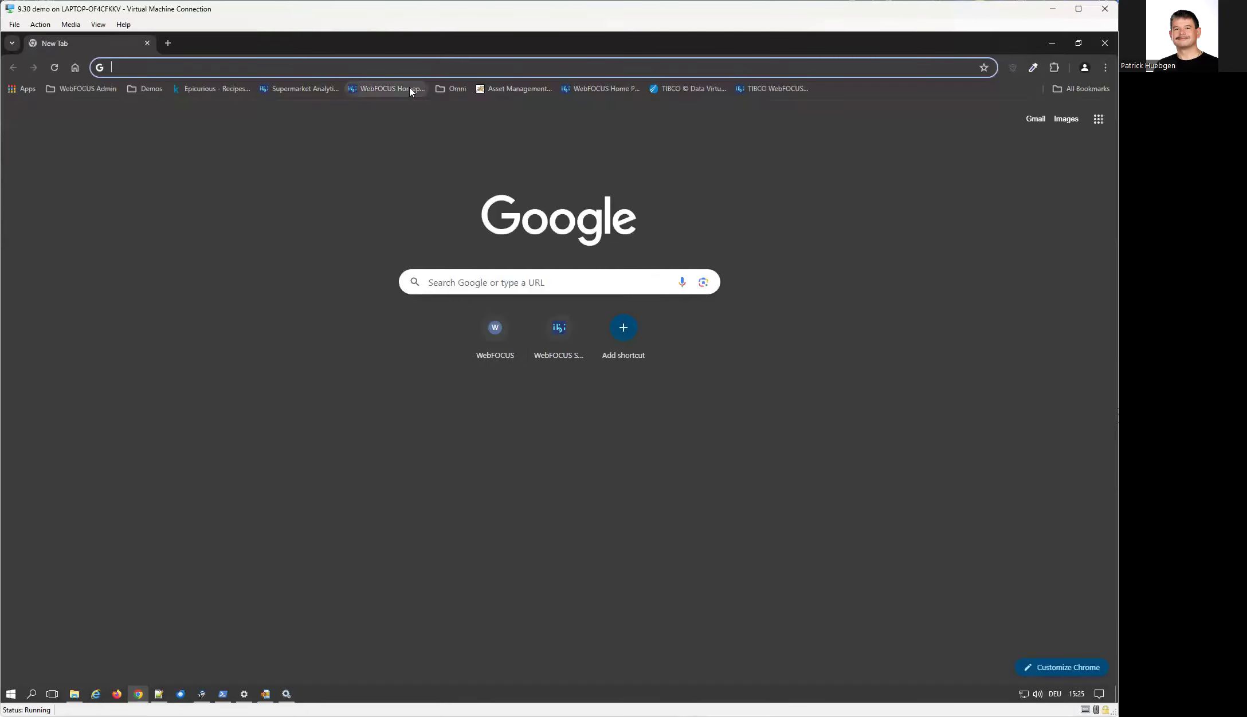
{"action": "type", "text": "http://127.0.0.1:8080/ibi_apps/welcome"}
{"action": "key", "text": "Return"}
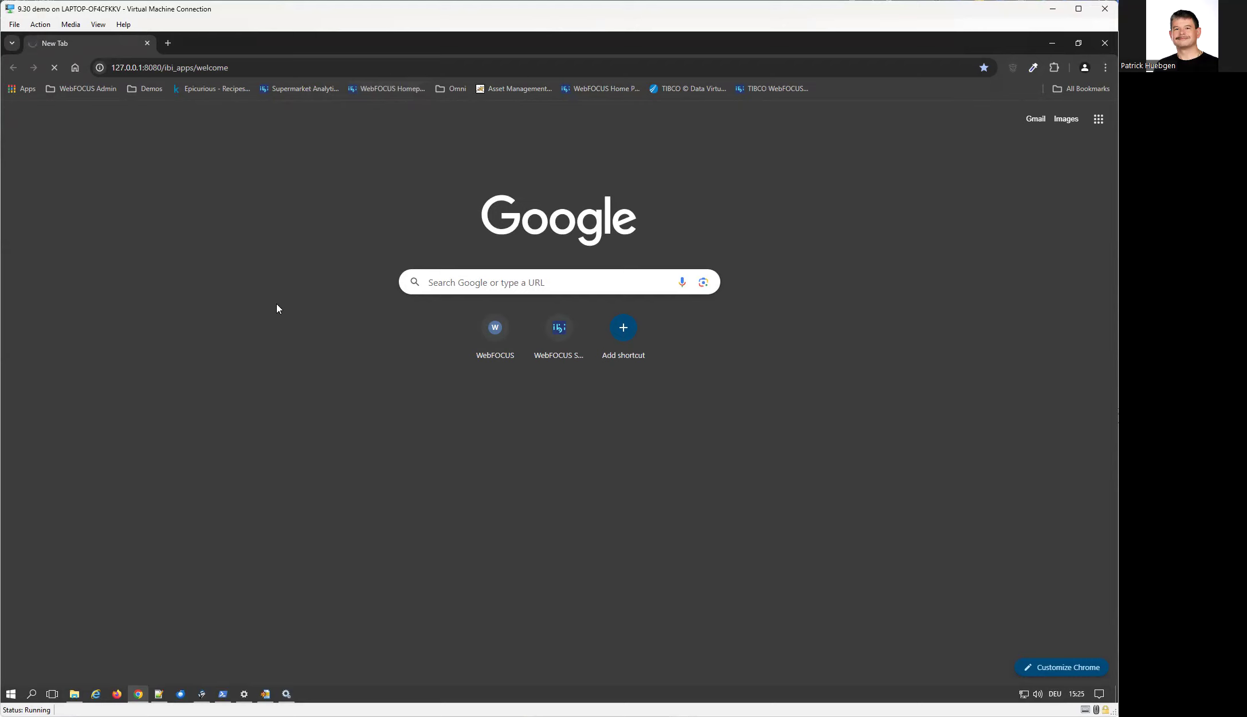
{"action": "left_click", "coordinate": [167, 43]}
{"action": "type", "text": "http://127.0.0.1:8080/ibi_apps/welcome"}
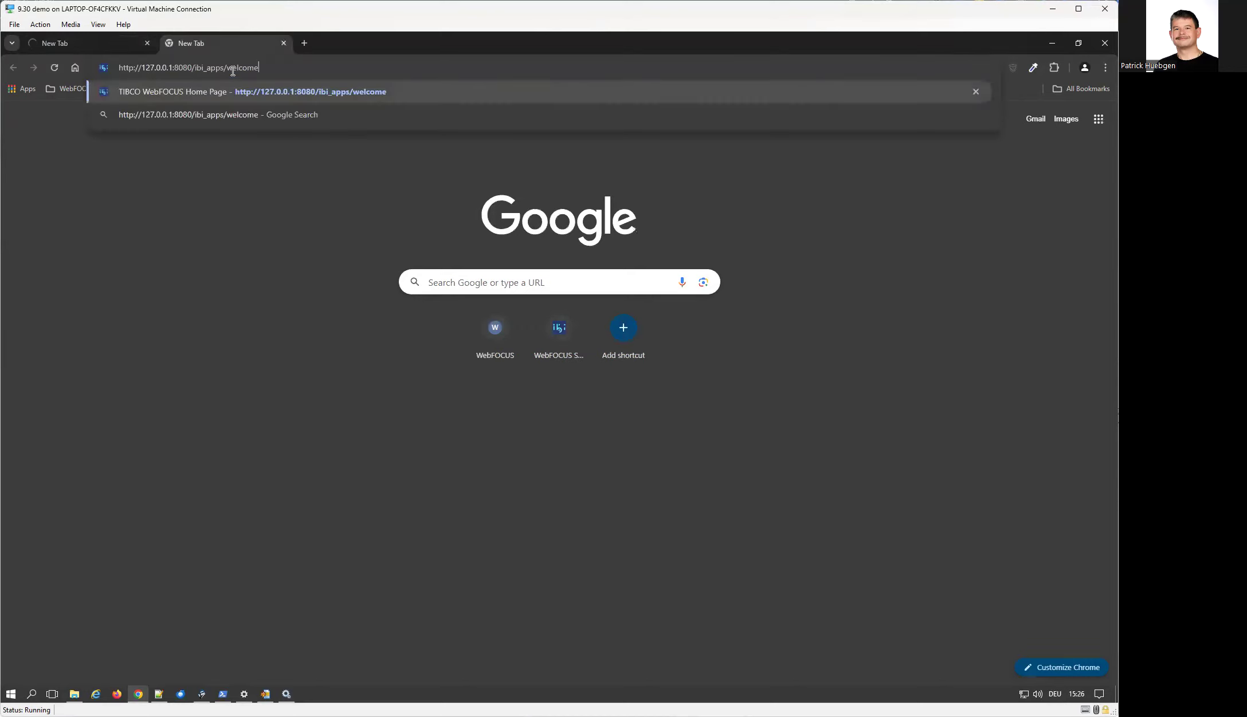
{"action": "key", "text": "Return"}
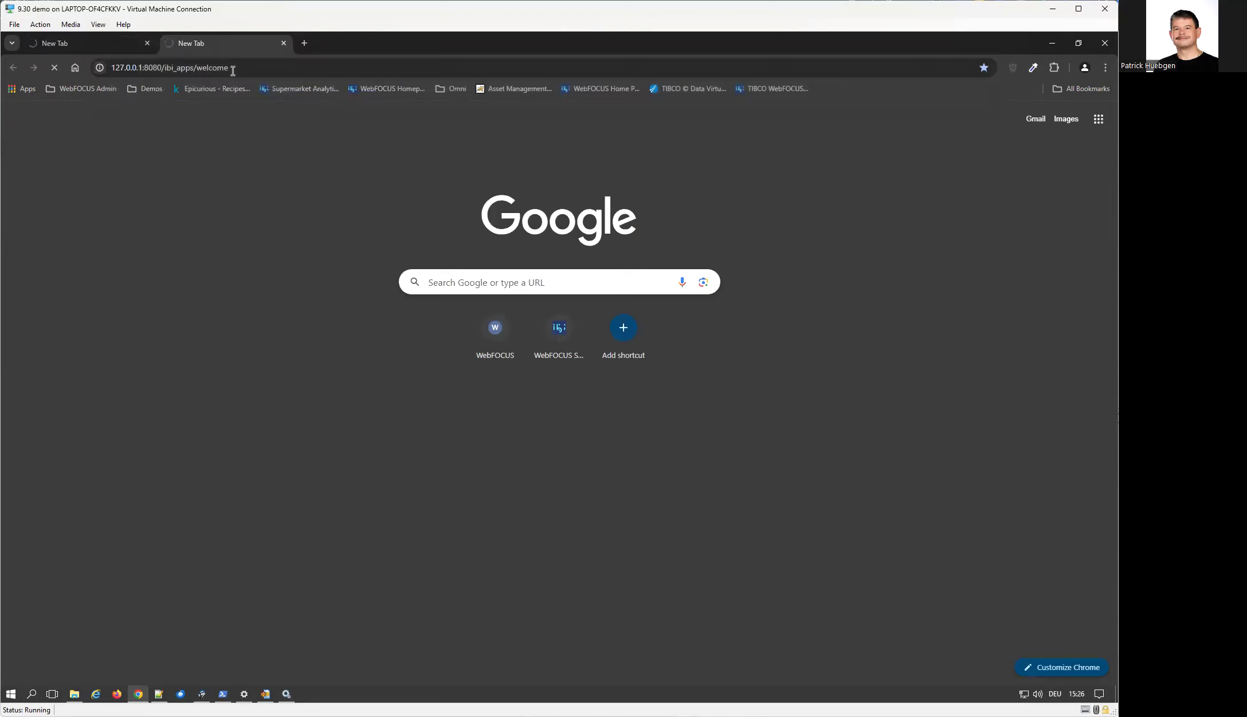